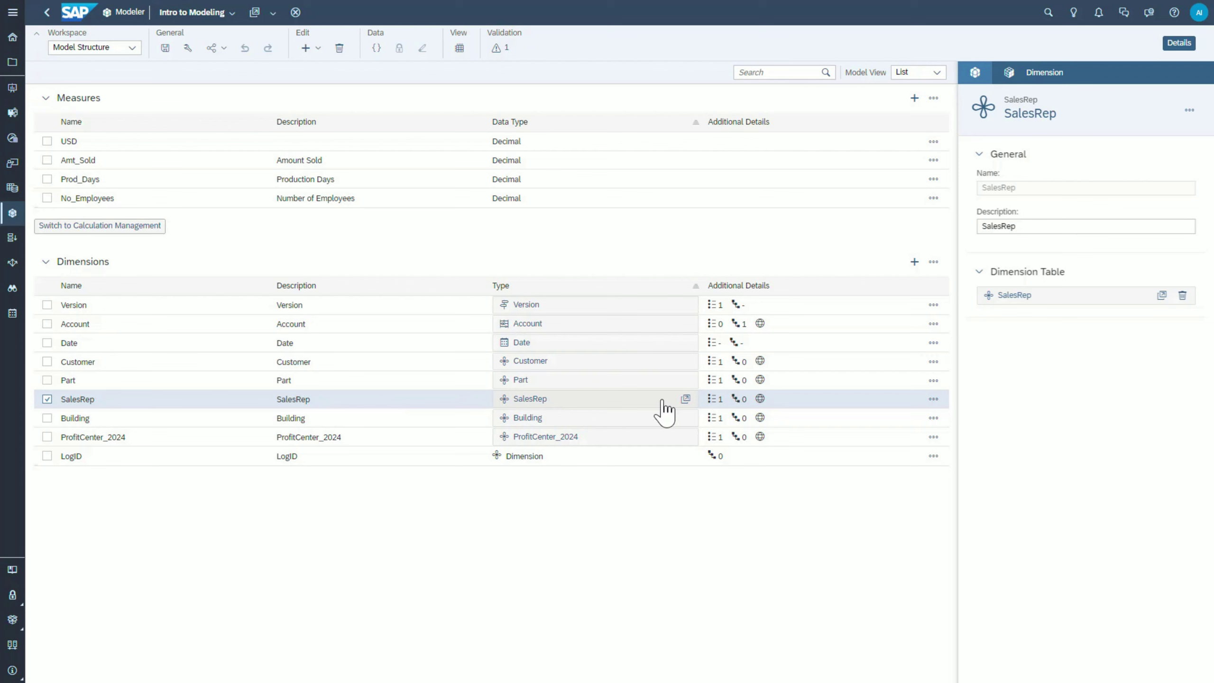
Add two text properties, Email and Position, to the SalesRep dimension table.
left_click(575, 401)
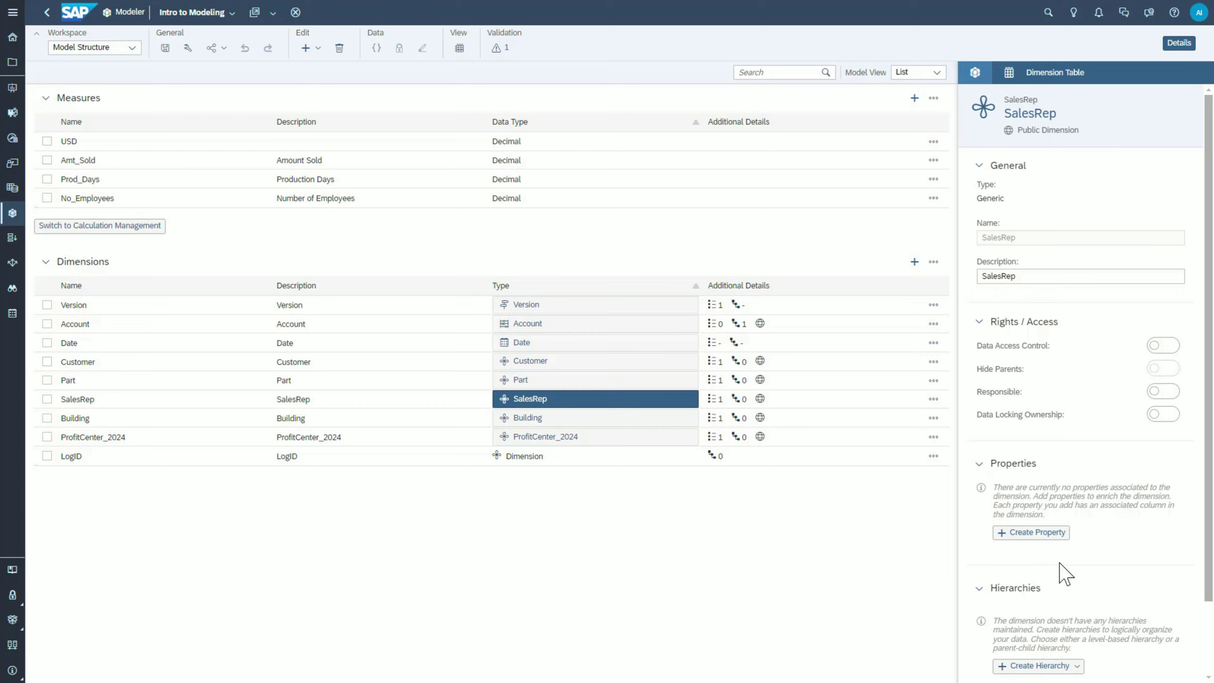
left_click(1031, 532)
type("Email")
left_click(659, 432)
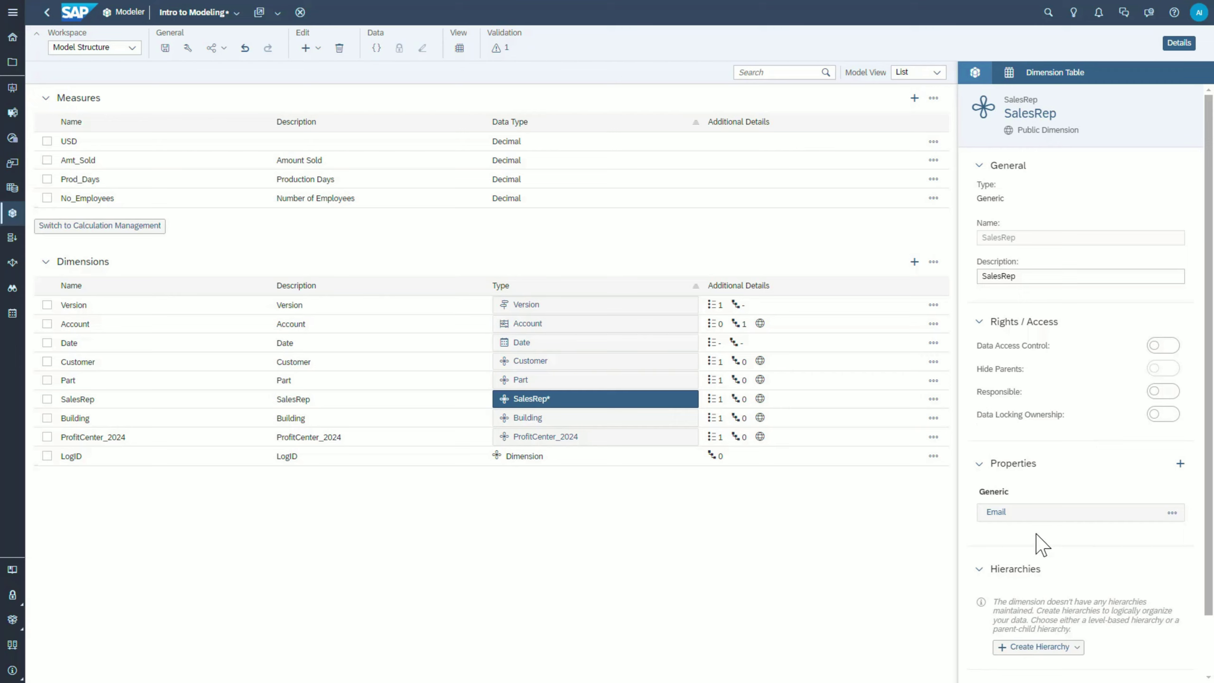
left_click(1180, 467)
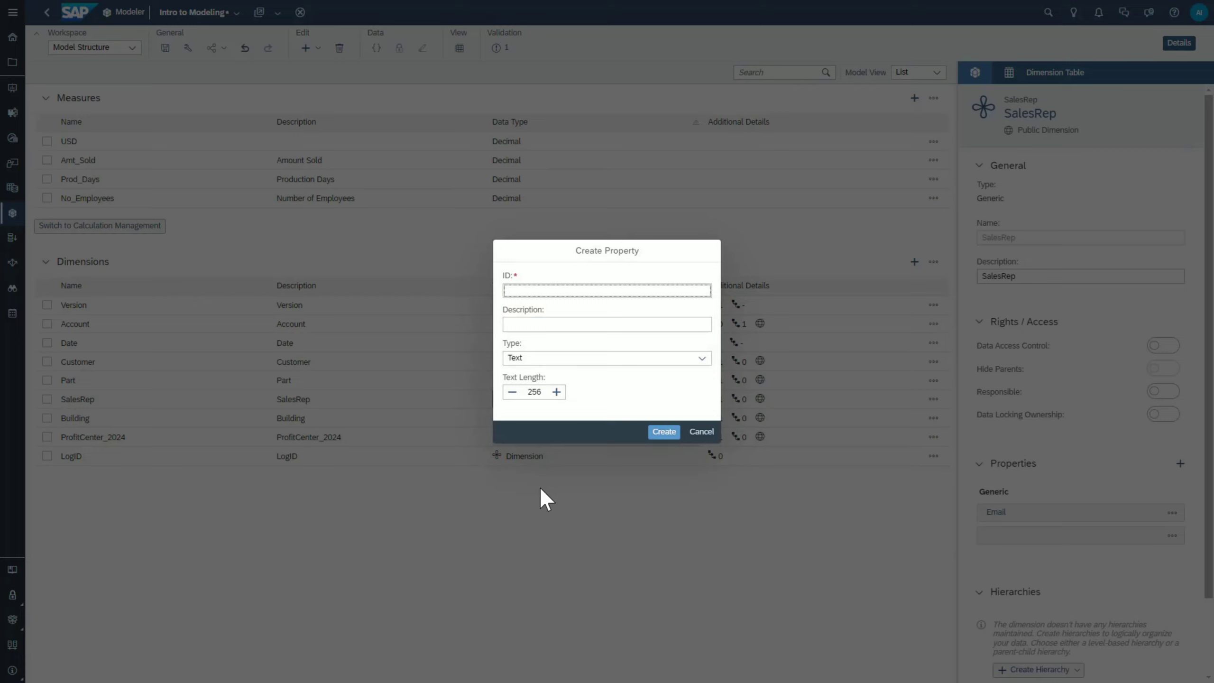
type("Position")
key("Return")
Add a text property to SalesRep with ID RegionID and description Region ID.
type("Region ID")
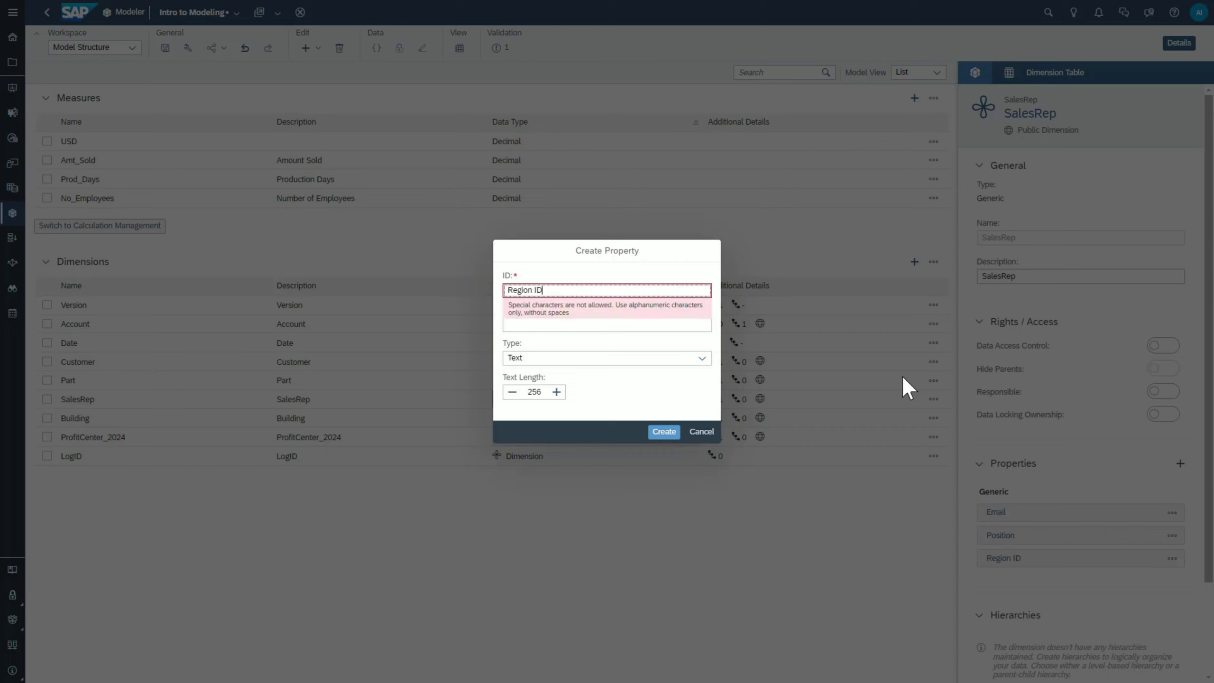
key("Left")
key("Left")
key("BackSpace")
left_click(592, 324)
type("Region ID")
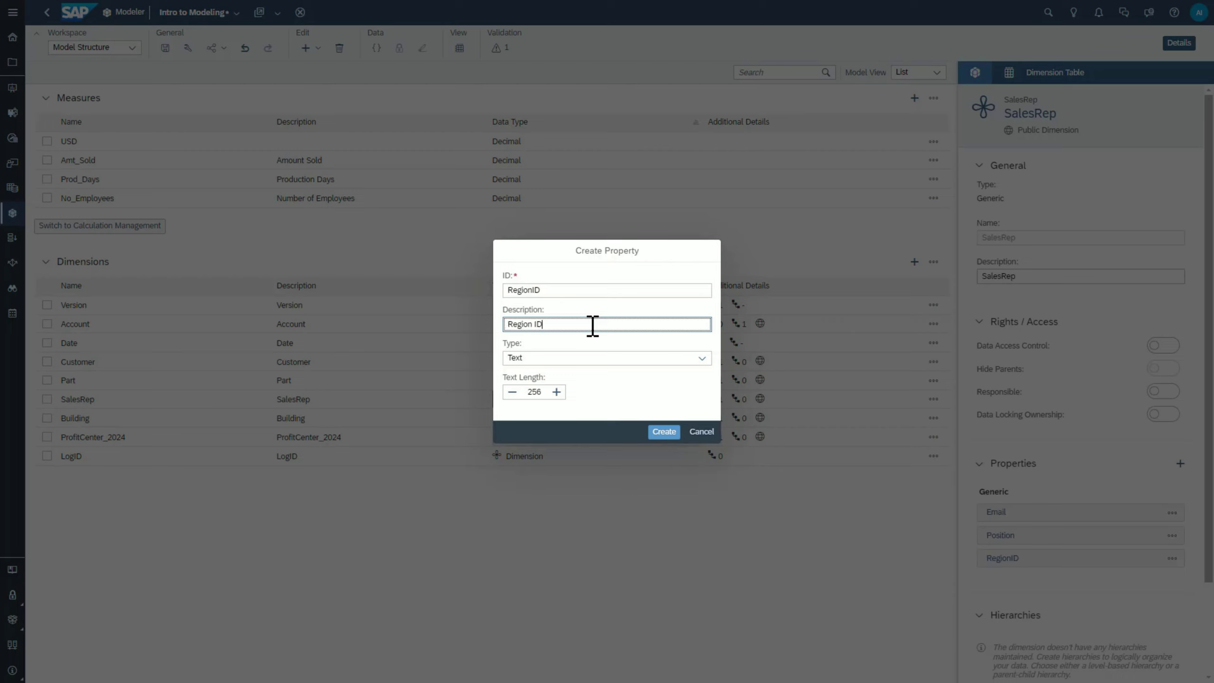
left_click(664, 432)
Add a text property to SalesRep with ID RegionName and description Region Name, and save the model.
type("RegionName")
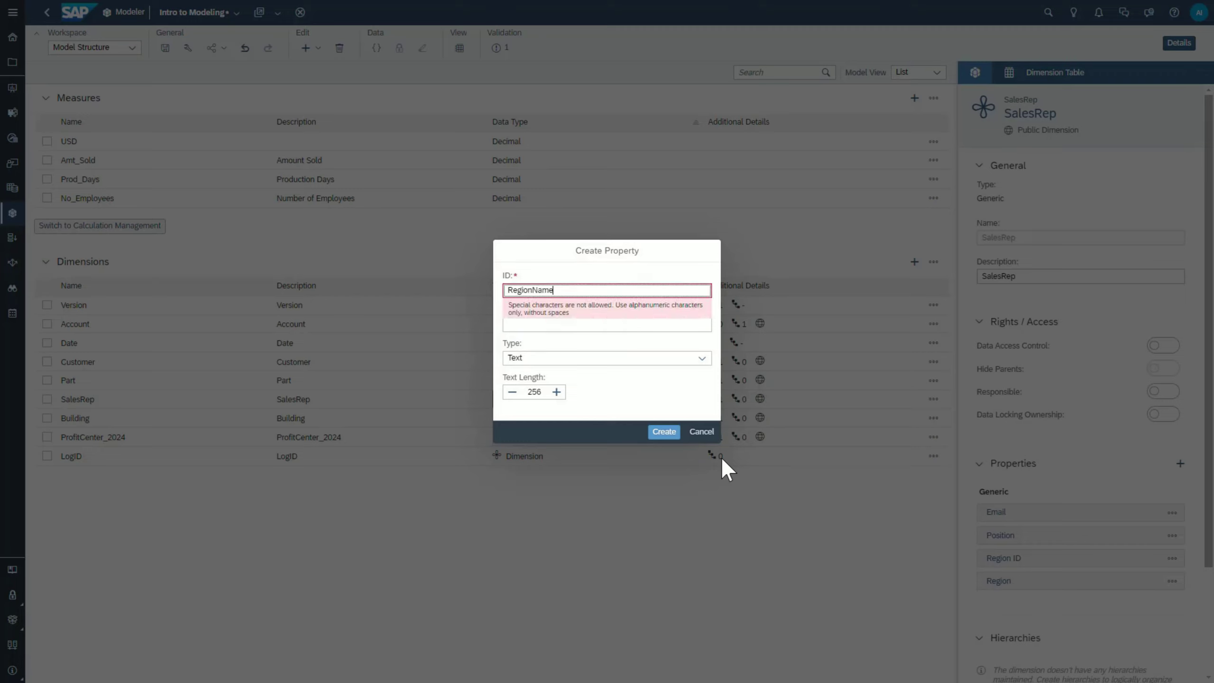
key("Tab")
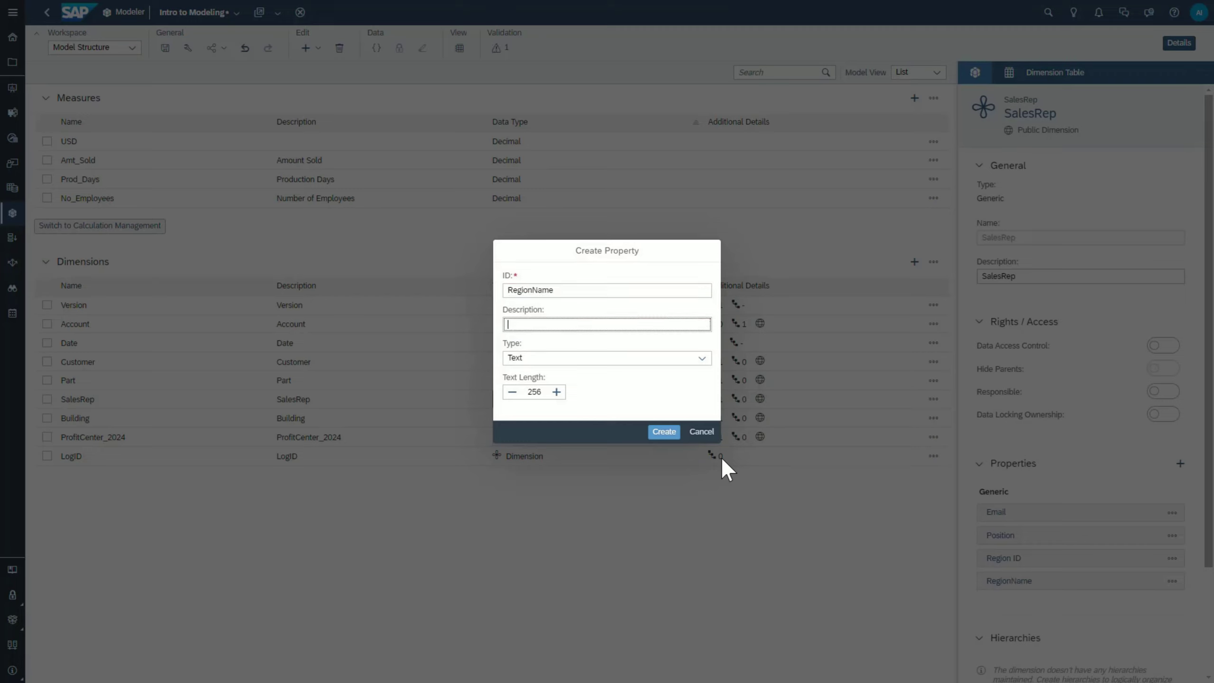
type("Region Name")
left_click(664, 432)
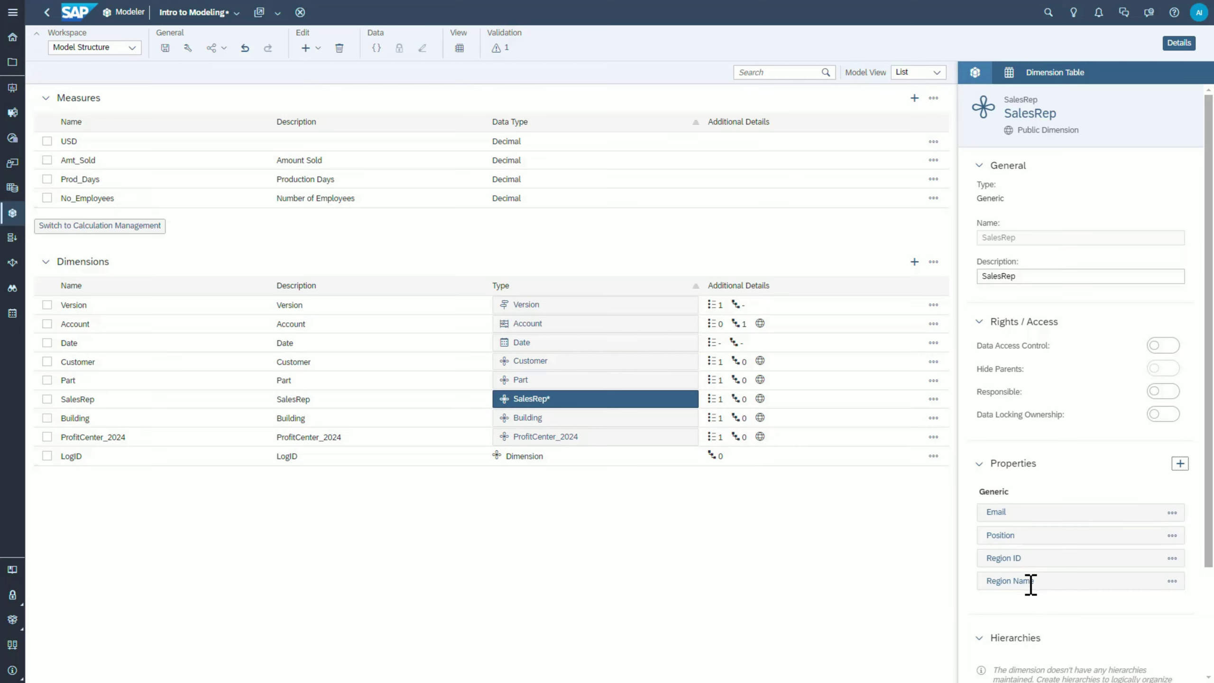
key("ctrl+s")
Add a Building Type text property to the Building dimension table.
left_click(546, 420)
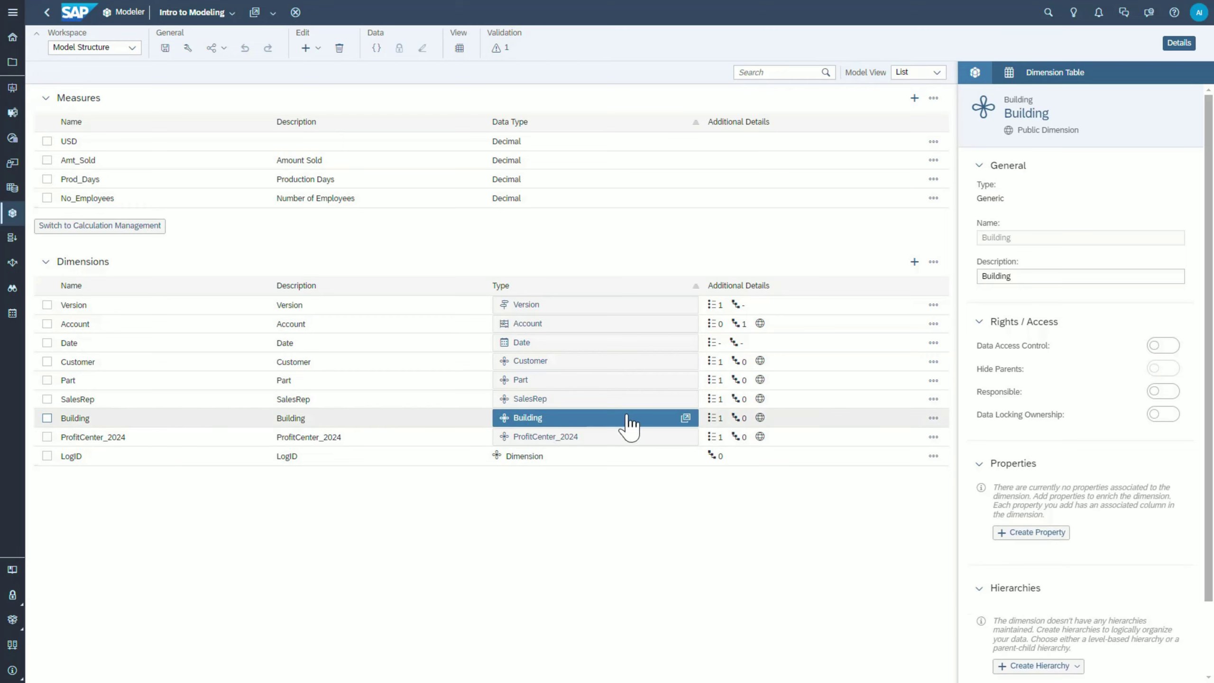
left_click(1044, 538)
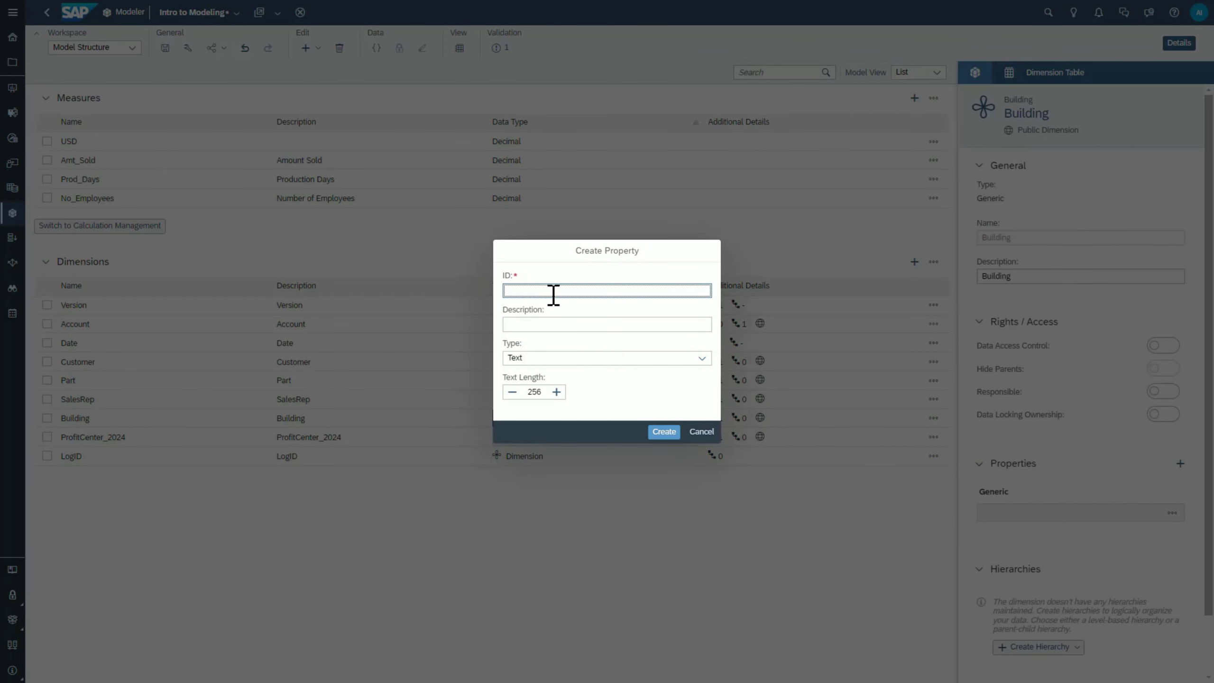
type("Bui")
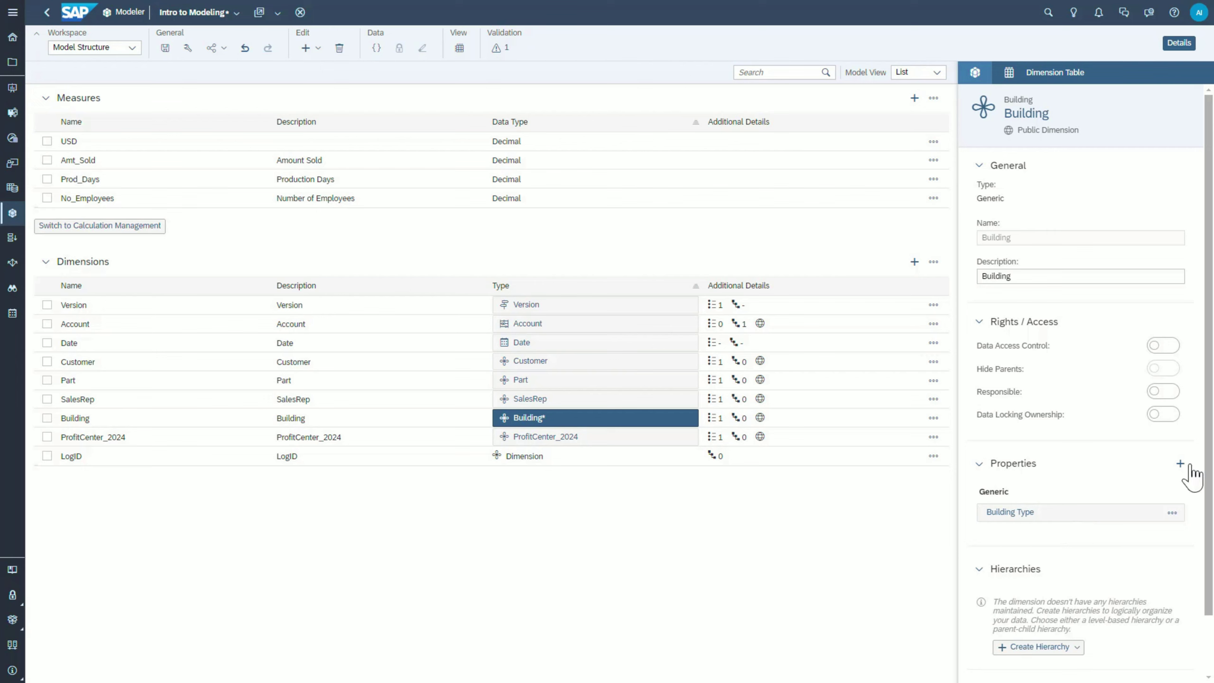
Add two text properties to the Building dimension: CityID with description City ID, and City.
left_click(1184, 464)
type("CityID")
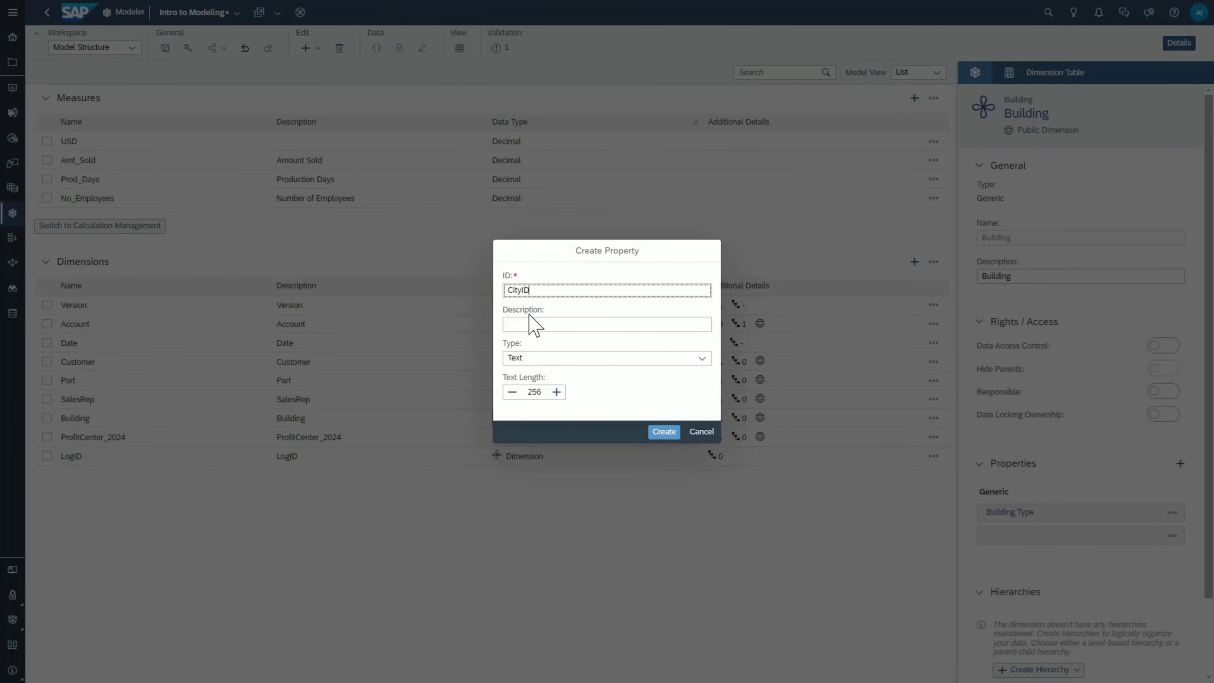
left_click(533, 325)
left_click(664, 431)
left_click(1179, 464)
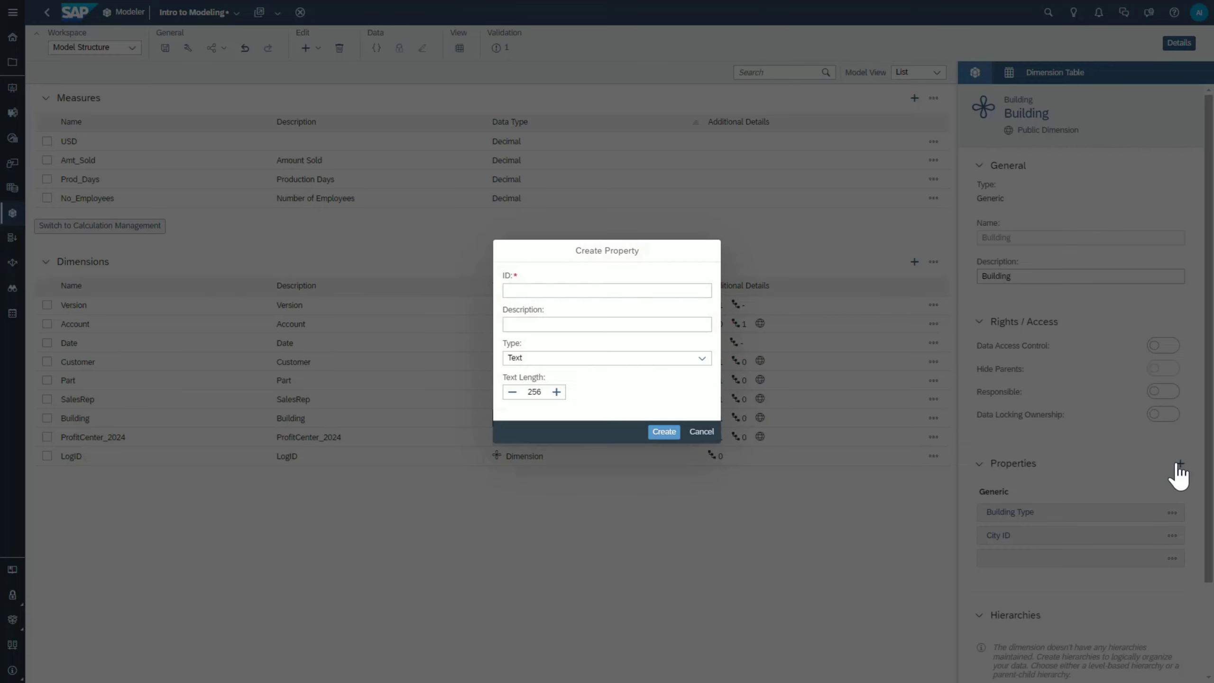
type("City")
key("Return")
Add a text property to the Building dimension with ID RegionState and description Region / State.
left_click(1180, 465)
type("R")
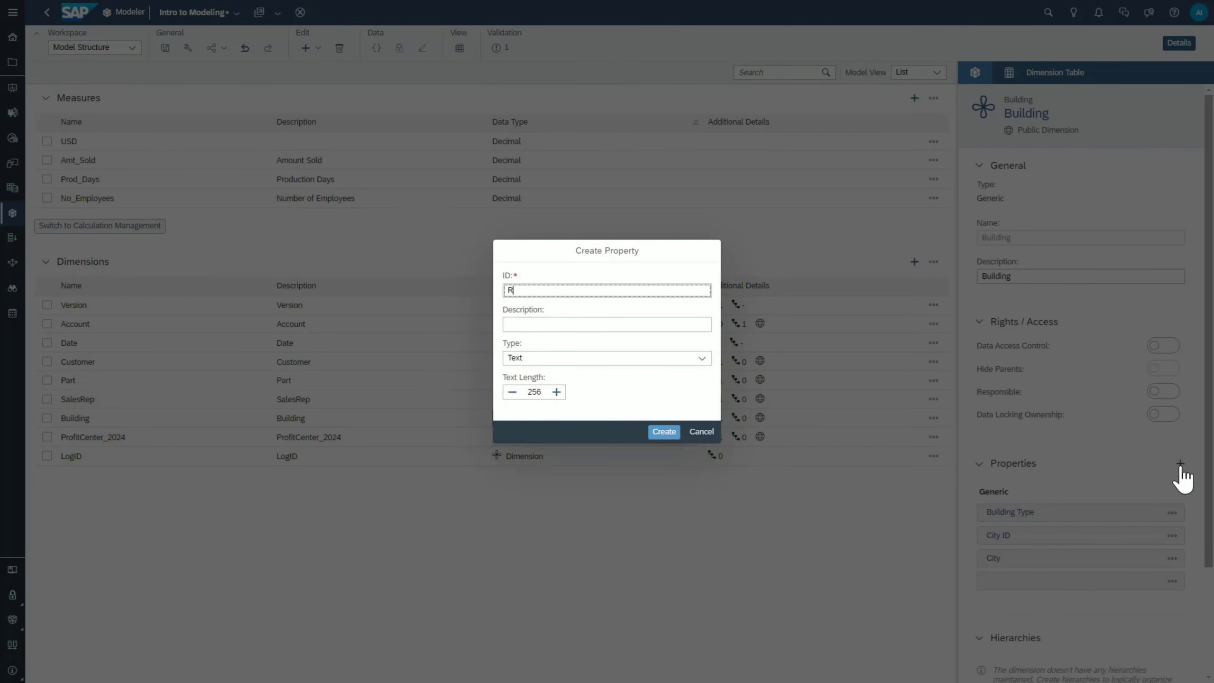
type("egion/State")
left_click(534, 290)
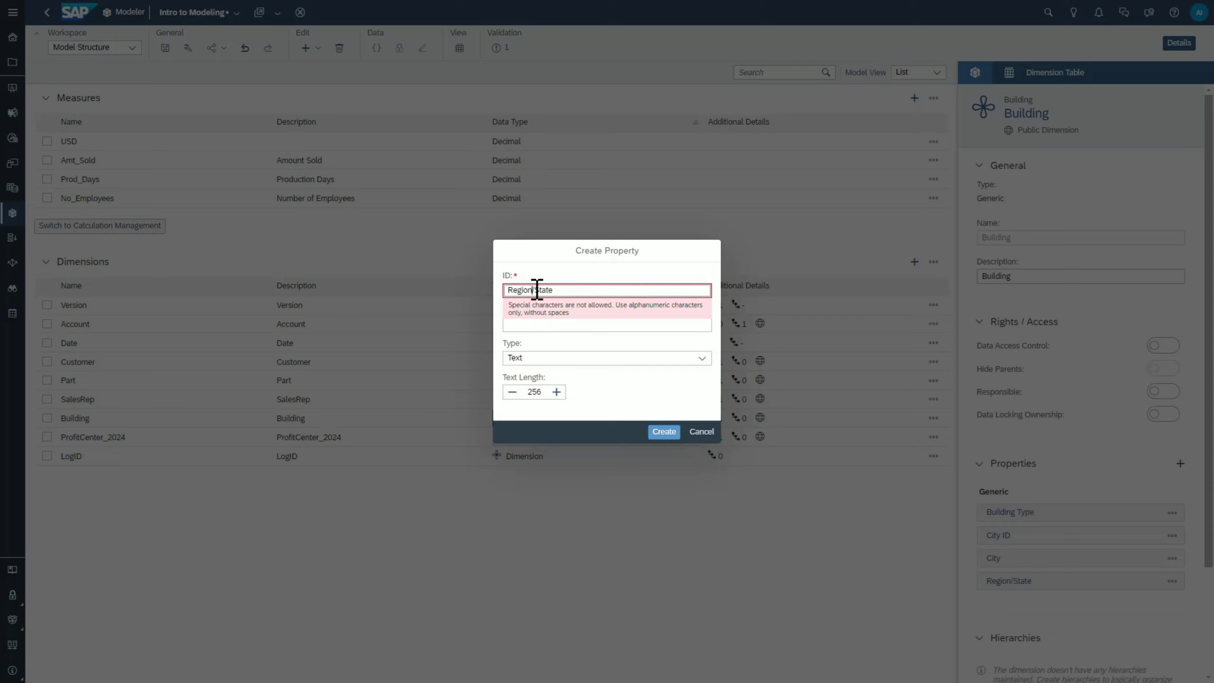
key("BackSpace")
key("Tab")
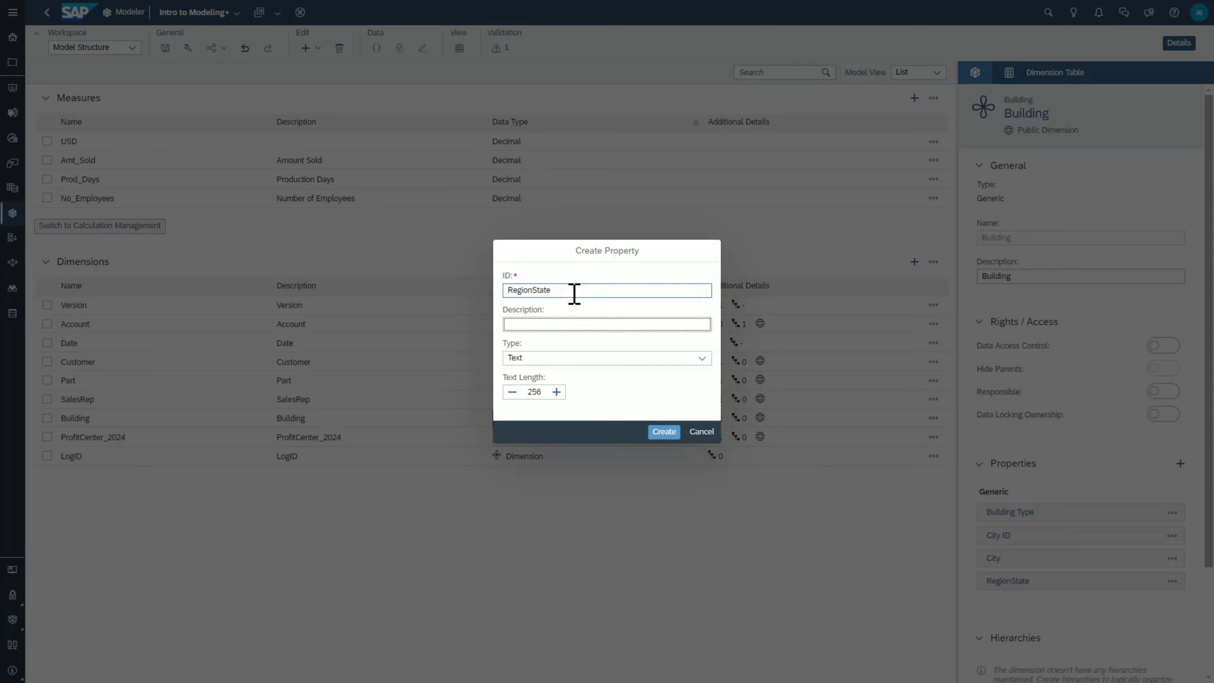
type("Region / State")
left_click(662, 433)
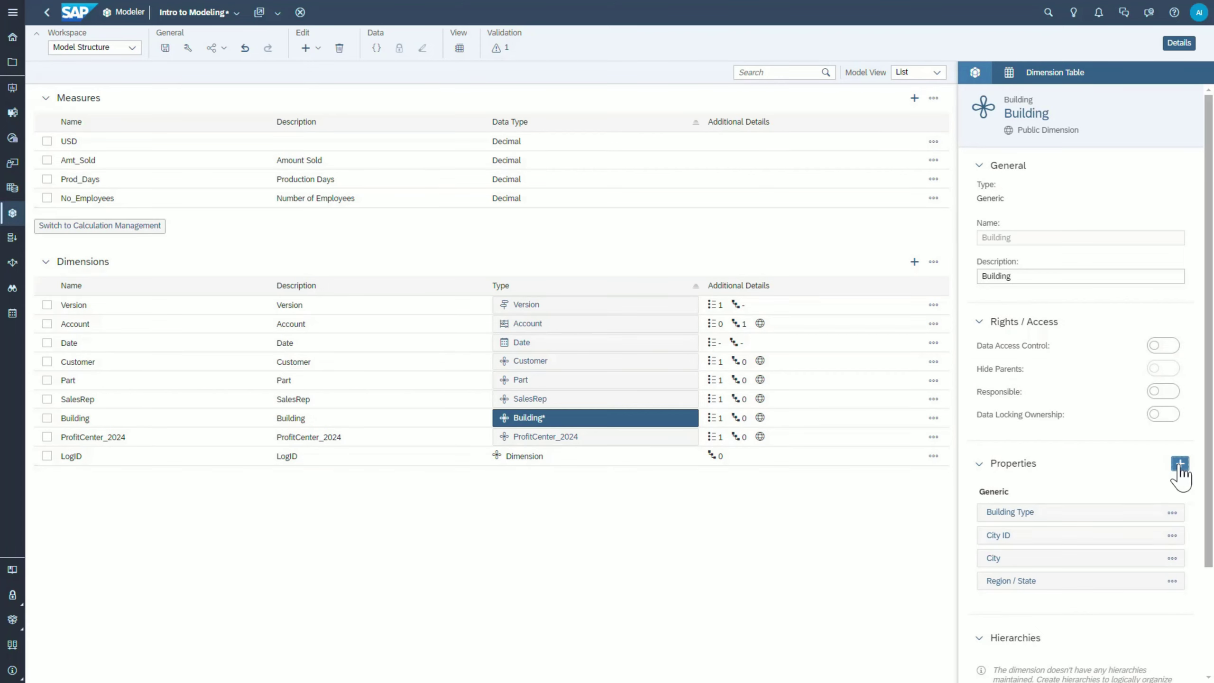
Add a text property with ID Continent to the Building dimension.
left_click(1178, 465)
type("Cont")
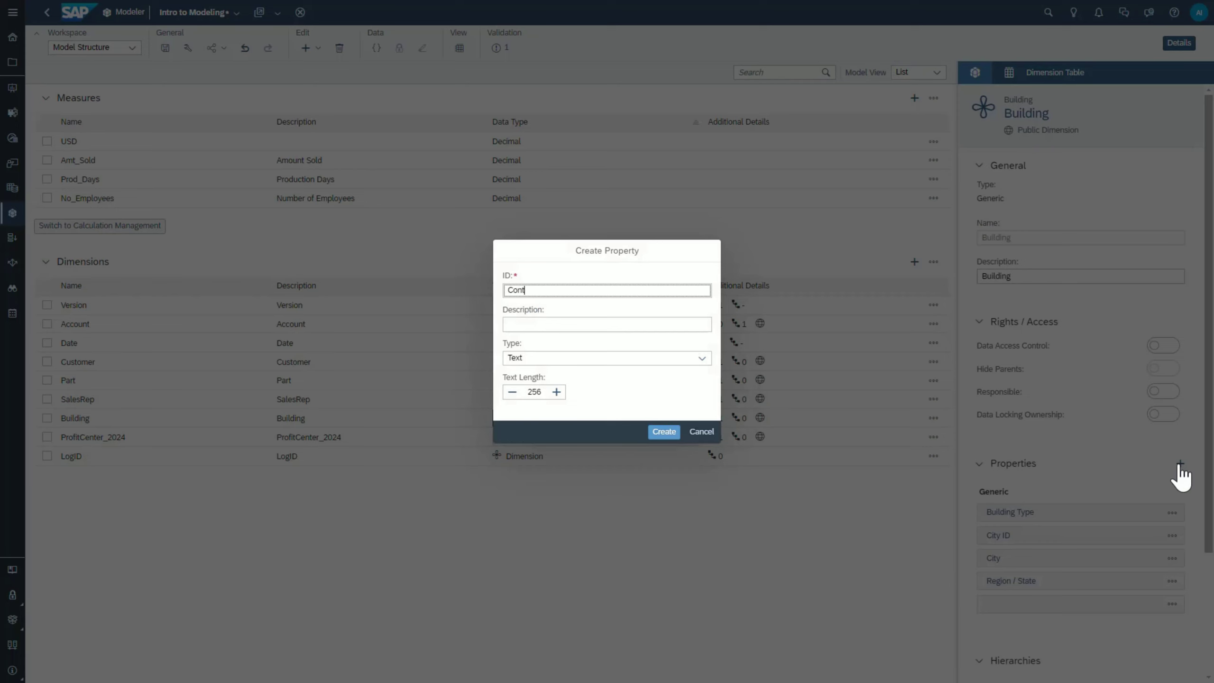
type("inent")
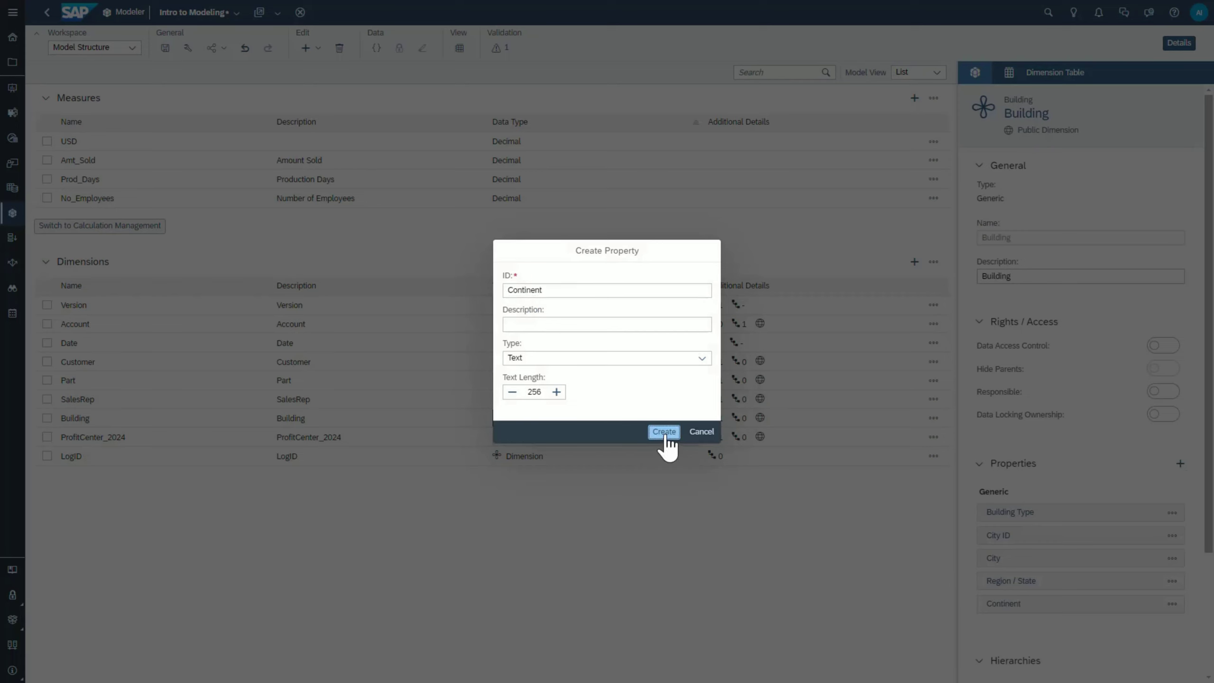
left_click(664, 432)
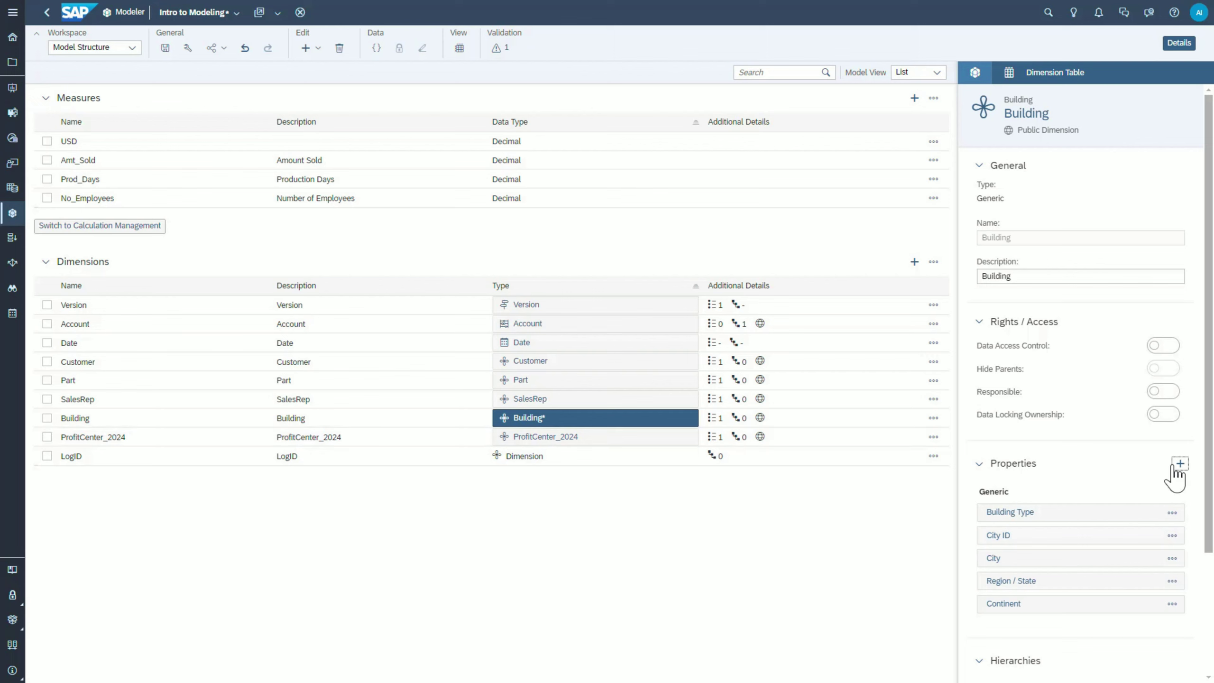
Add a property with ID Latitude and type Latitude to the Building dimension.
left_click(1179, 464)
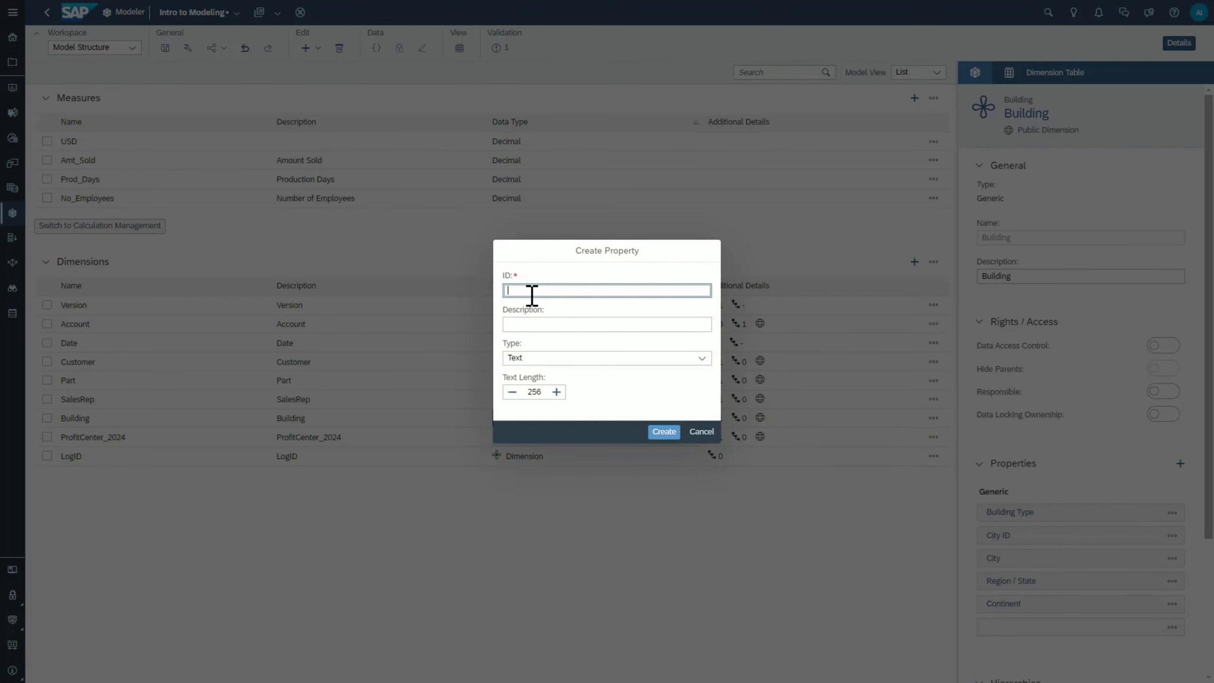
type("Latitude")
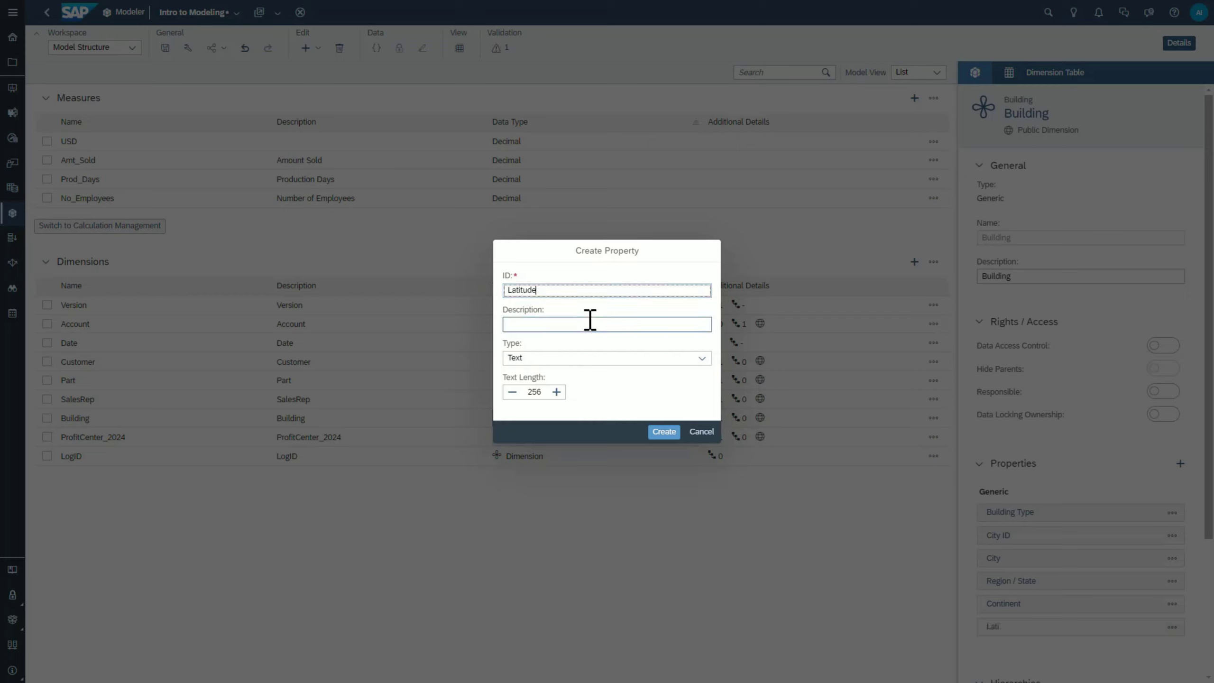
left_click(701, 359)
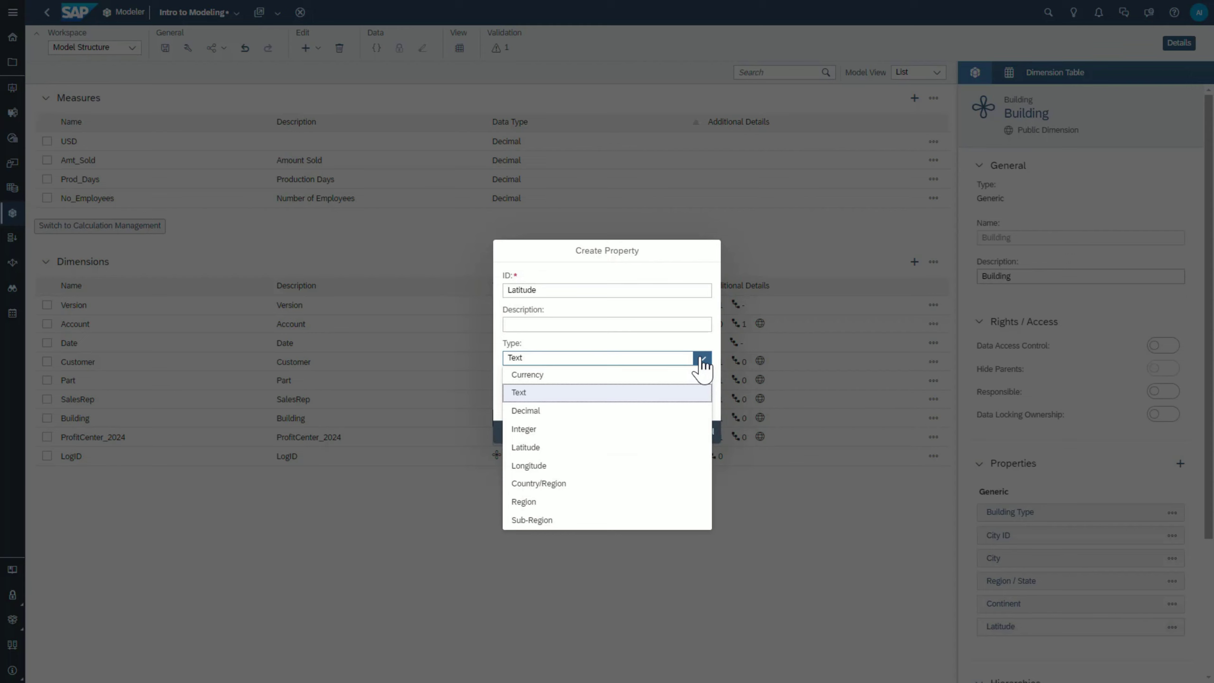
left_click(526, 447)
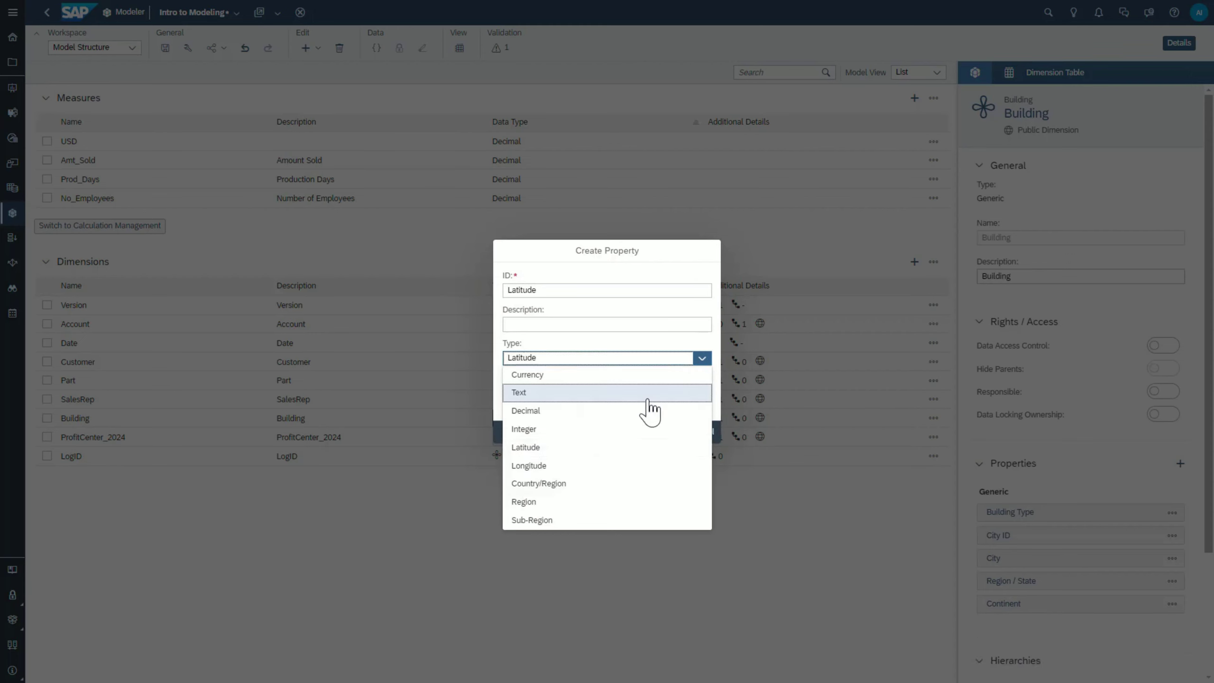
left_click(664, 415)
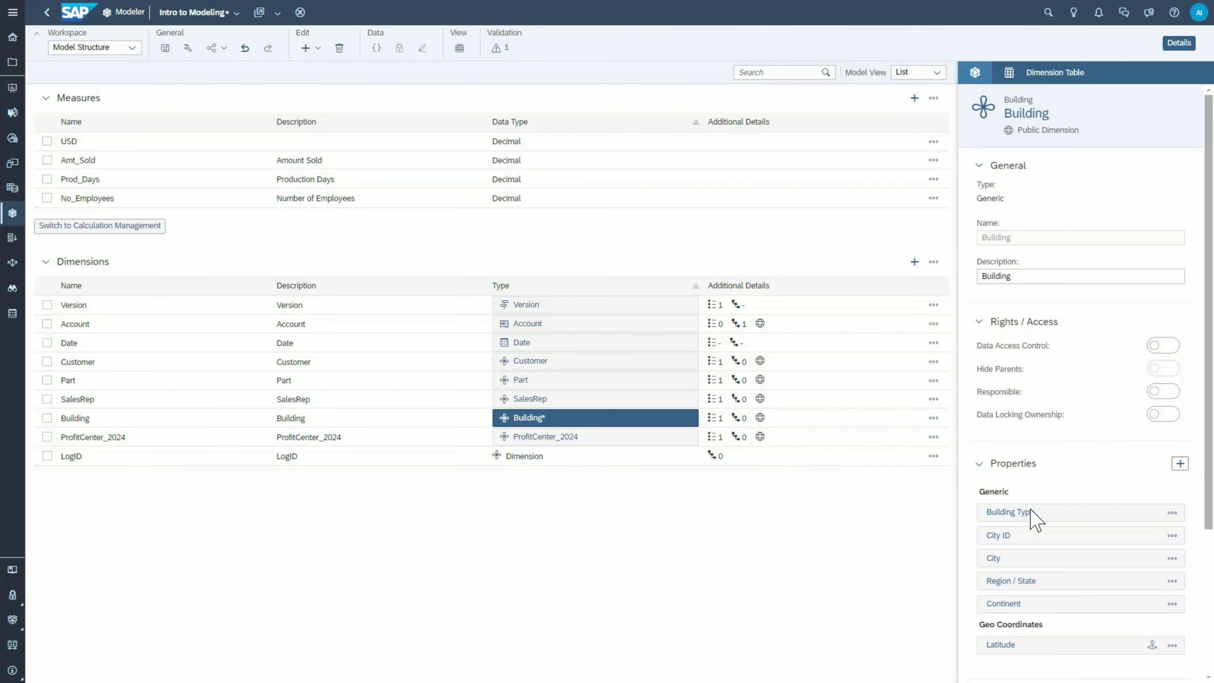
Add a property with ID Longitude and type Longitude to the Building dimension, and save the model.
left_click(1179, 464)
type("Longitude")
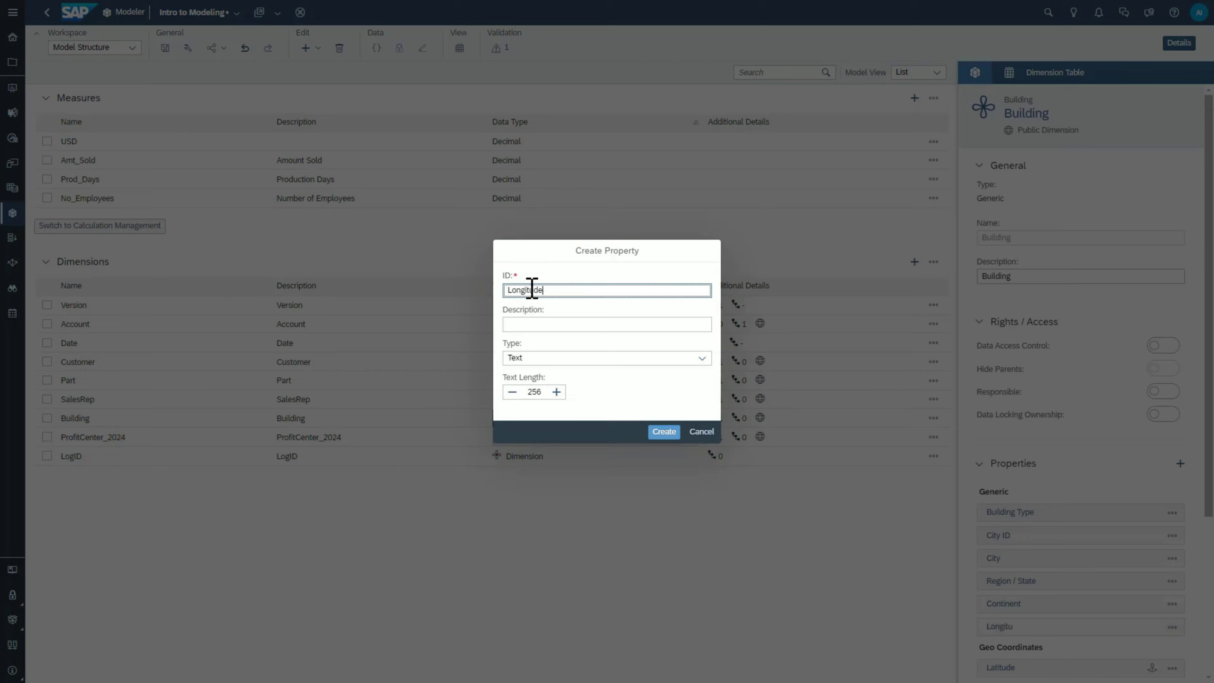
left_click(697, 359)
left_click(578, 447)
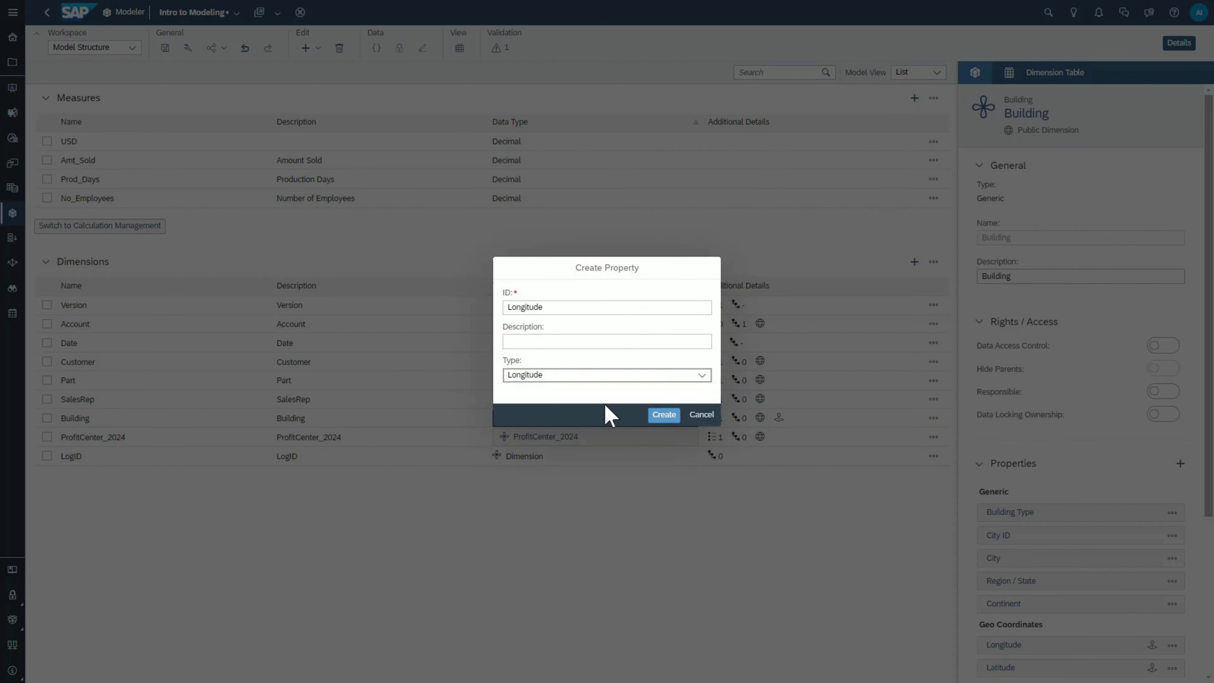
left_click(664, 415)
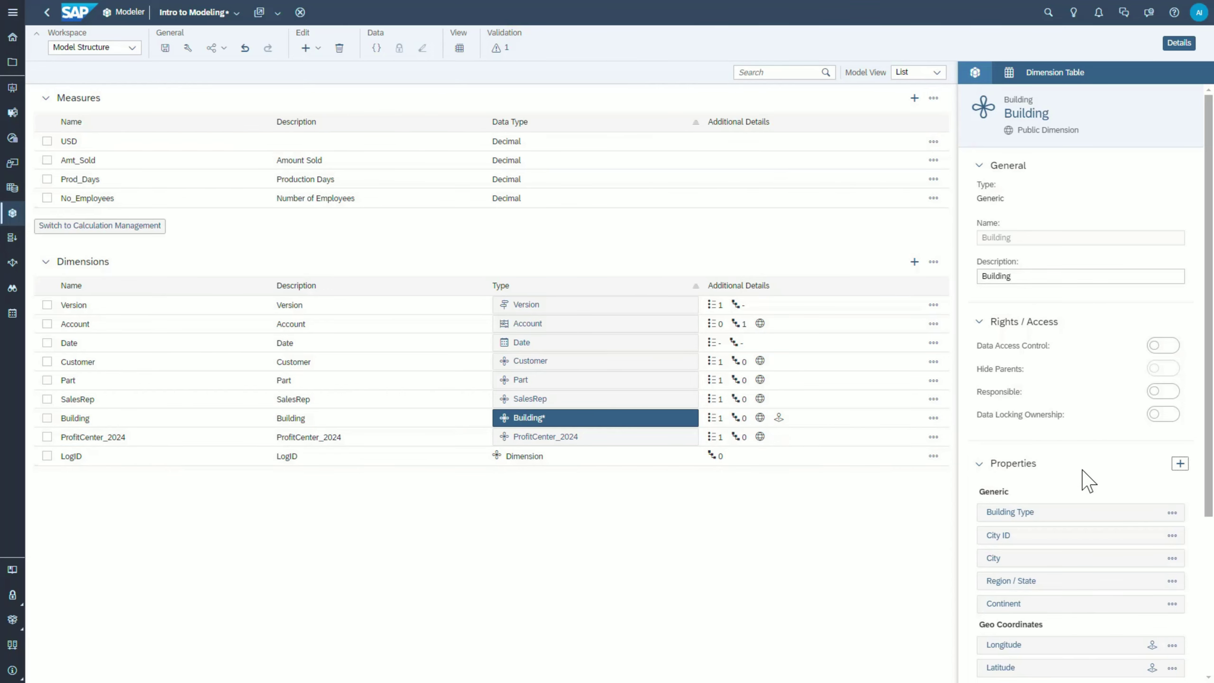
scroll(1085, 475, "down", 2)
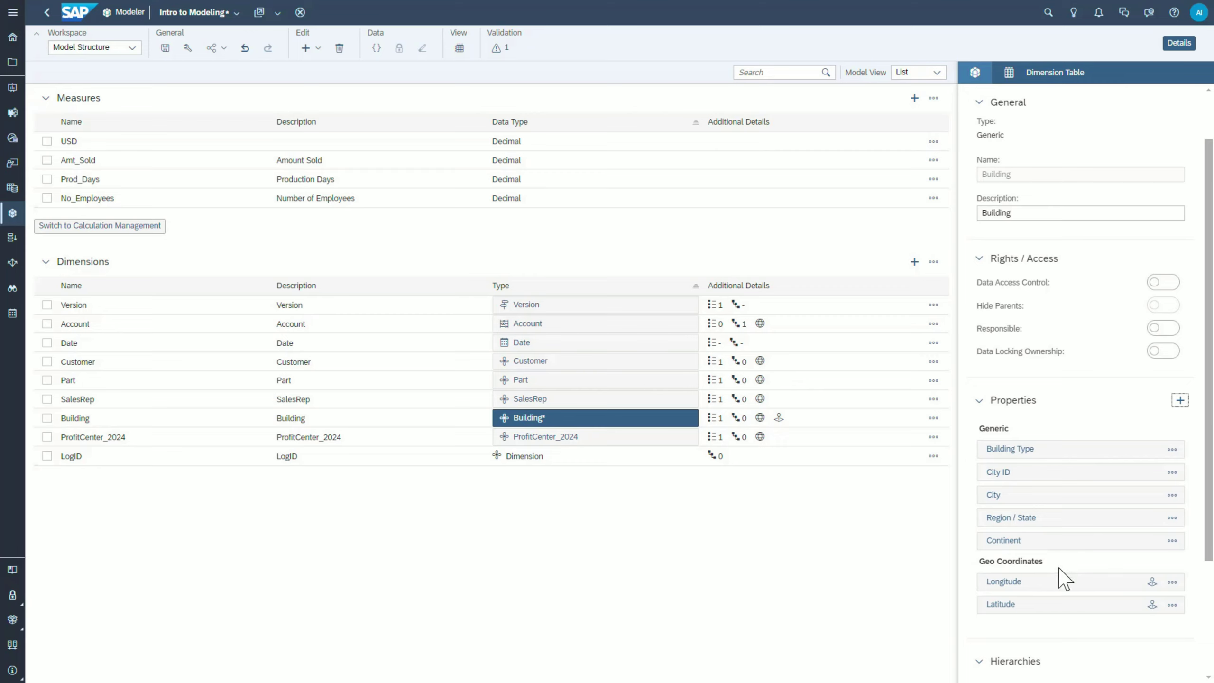
key("ctrl+s")
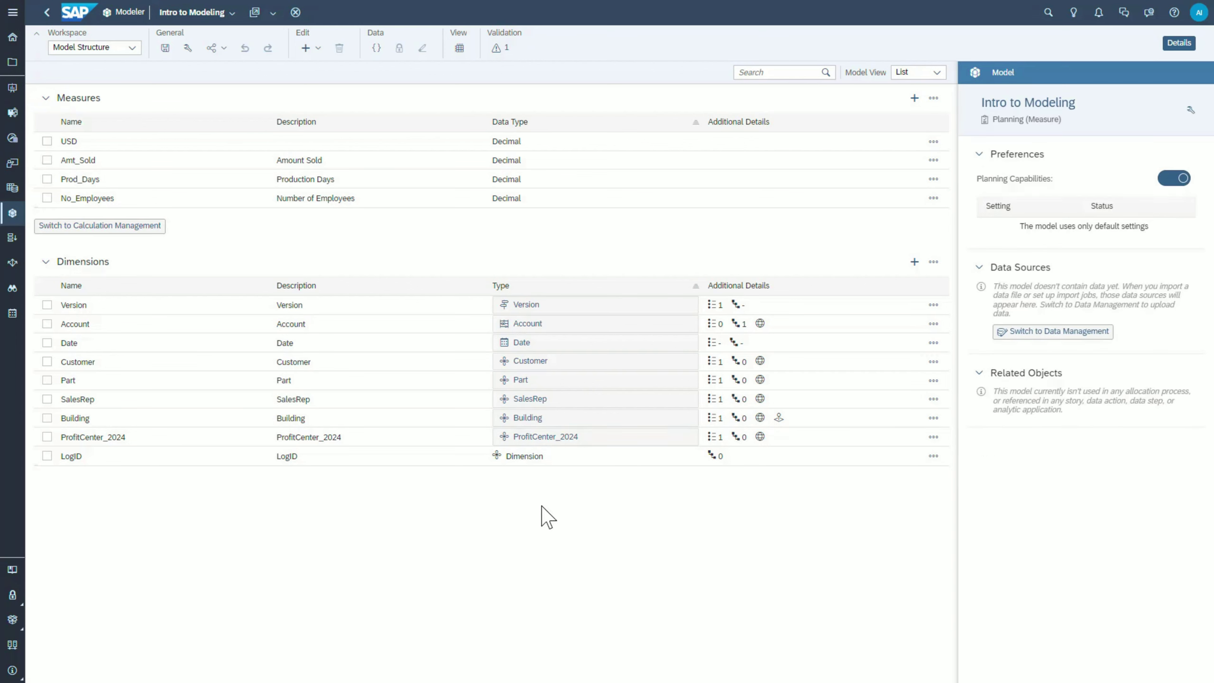
Add a text property to the Part dimension table with ID PartCategory and description Part Category.
left_click(547, 382)
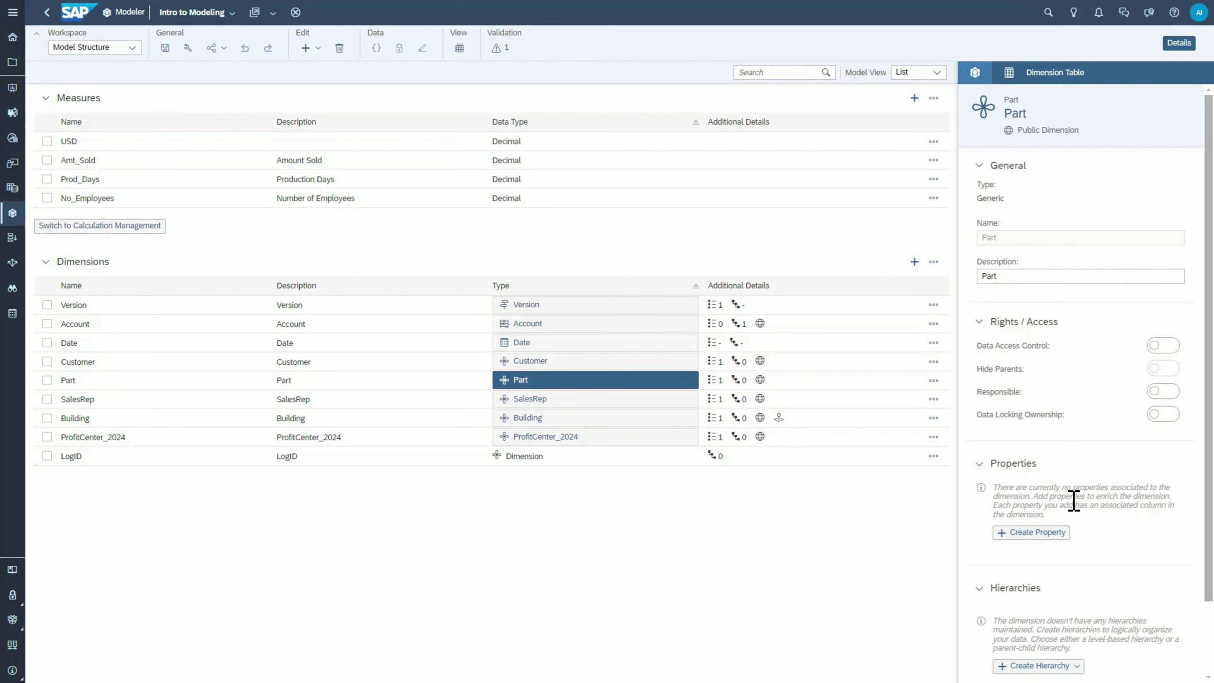
left_click(1037, 536)
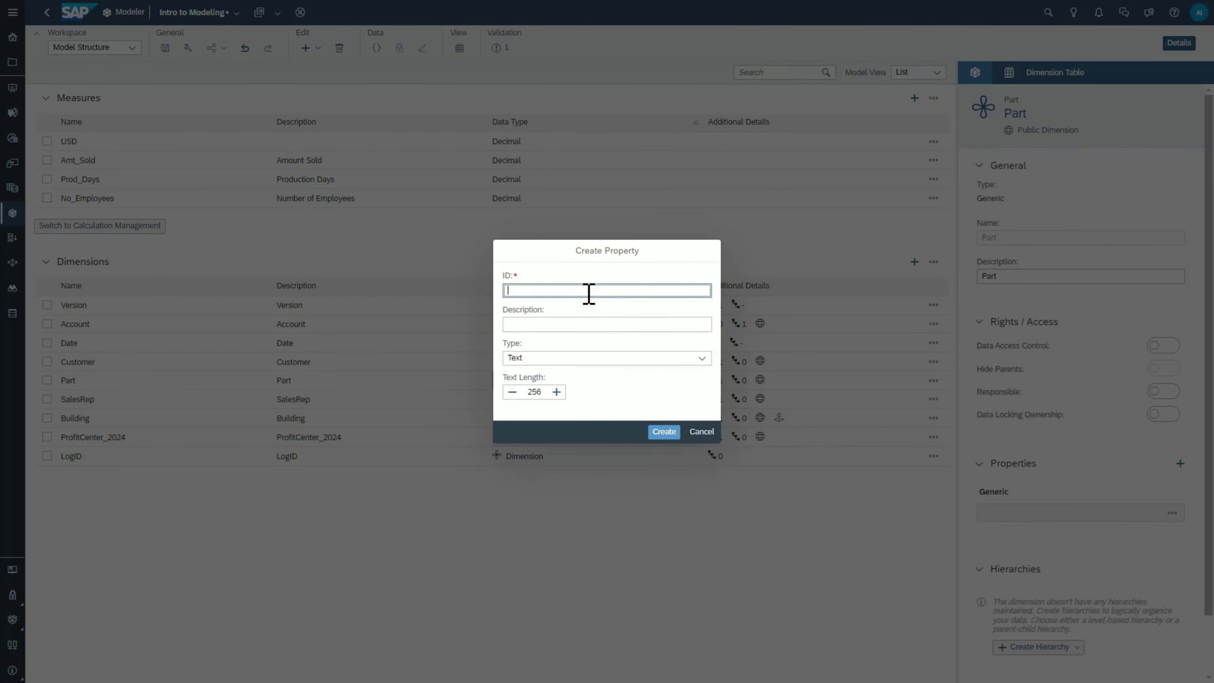
type("Part")
type("Category")
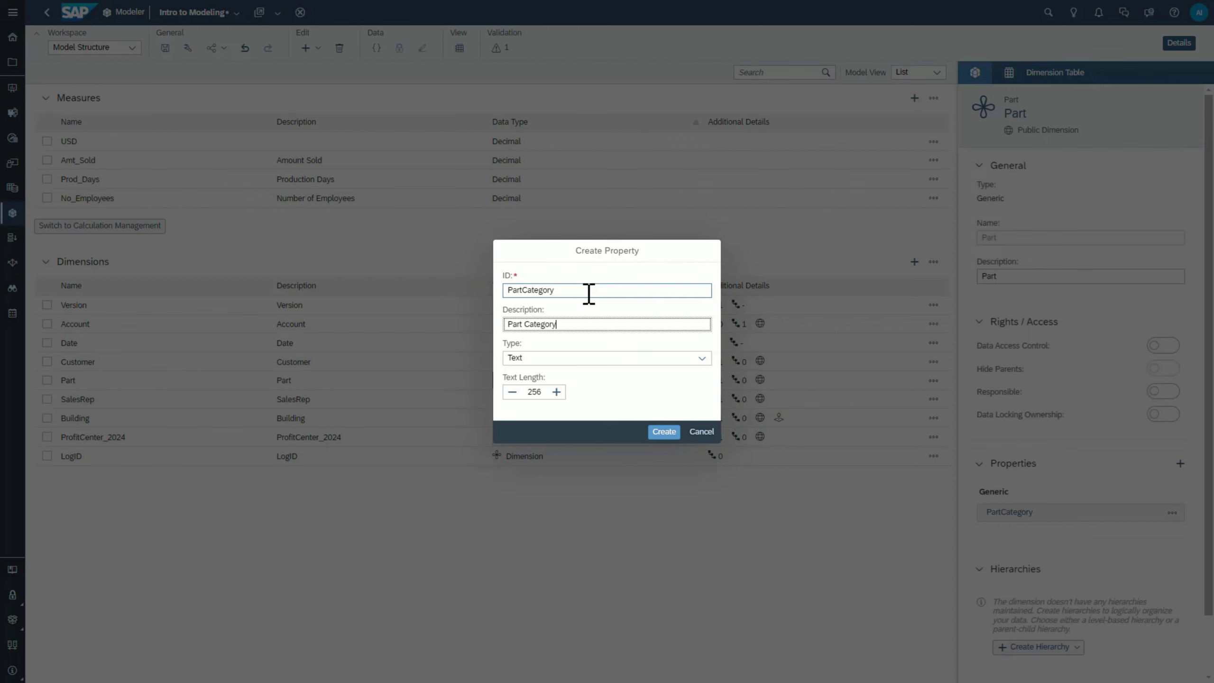
left_click(664, 432)
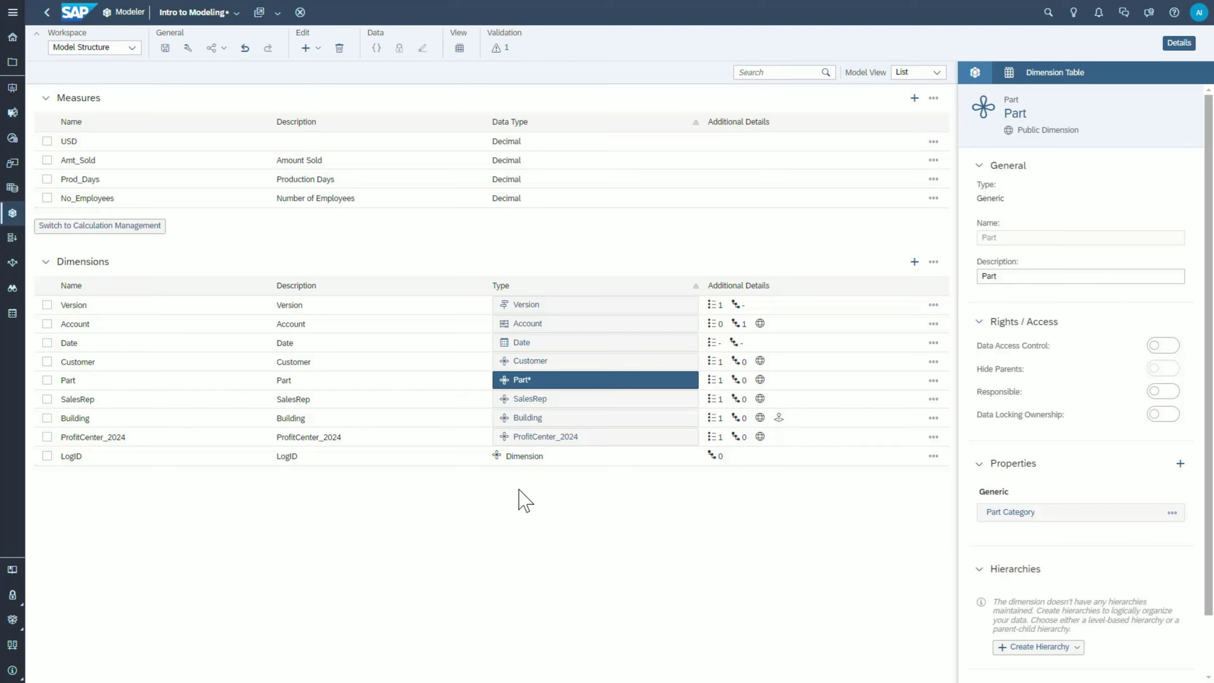
Add a text property to the Customer dimension with ID CityID and description City ID.
left_click(554, 365)
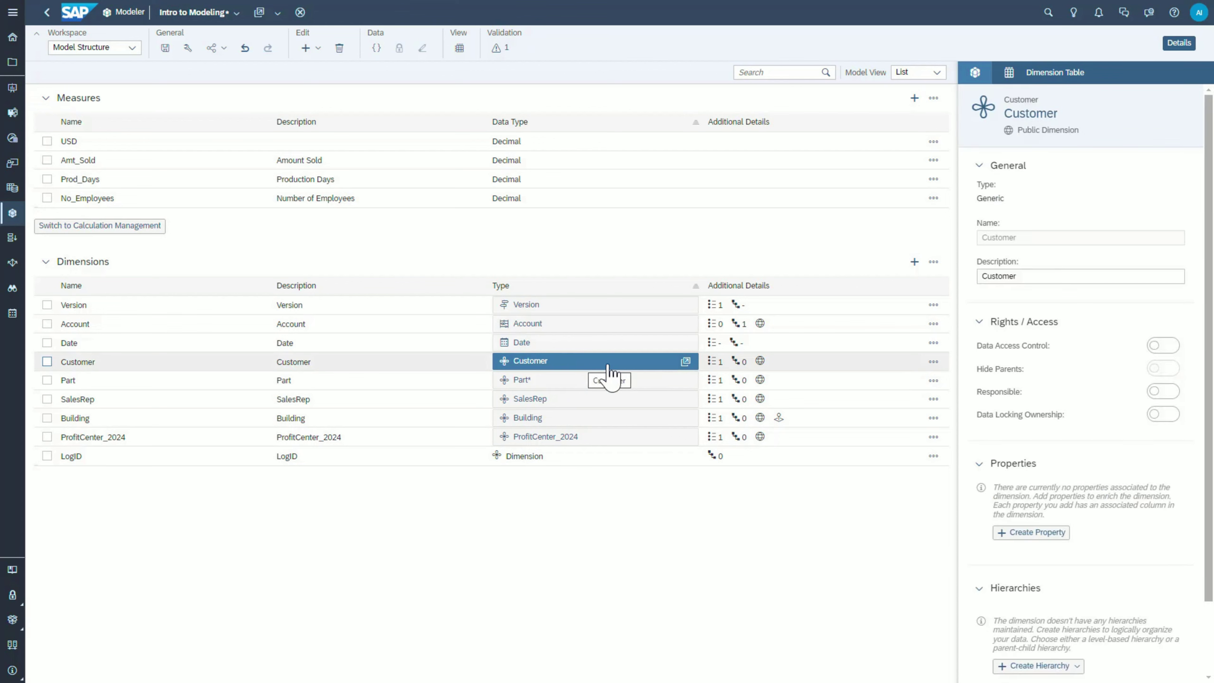
left_click(1032, 532)
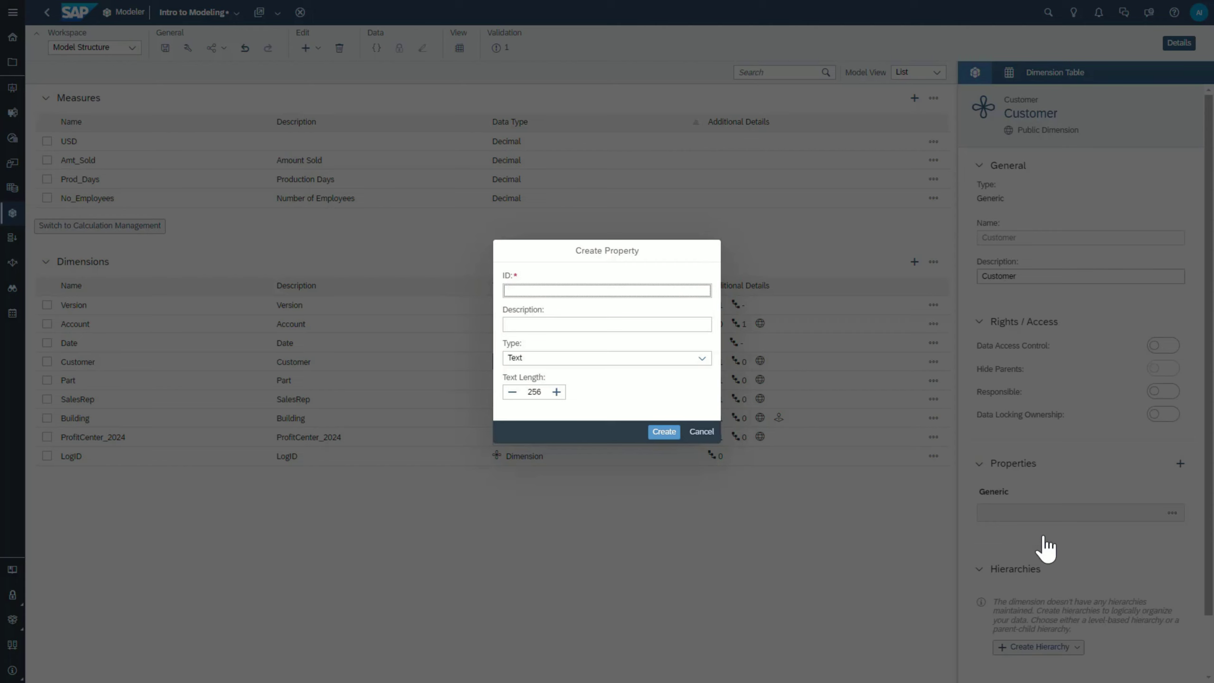
type("CityID")
key("Tab")
type("City ID")
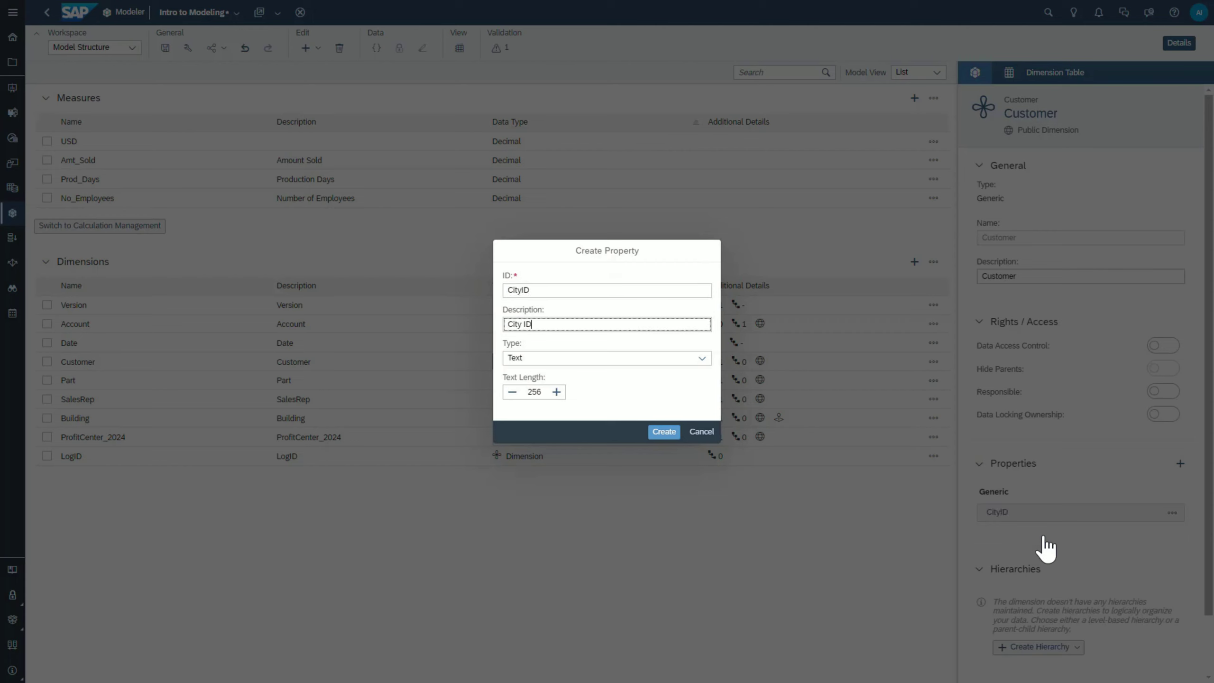
left_click(664, 432)
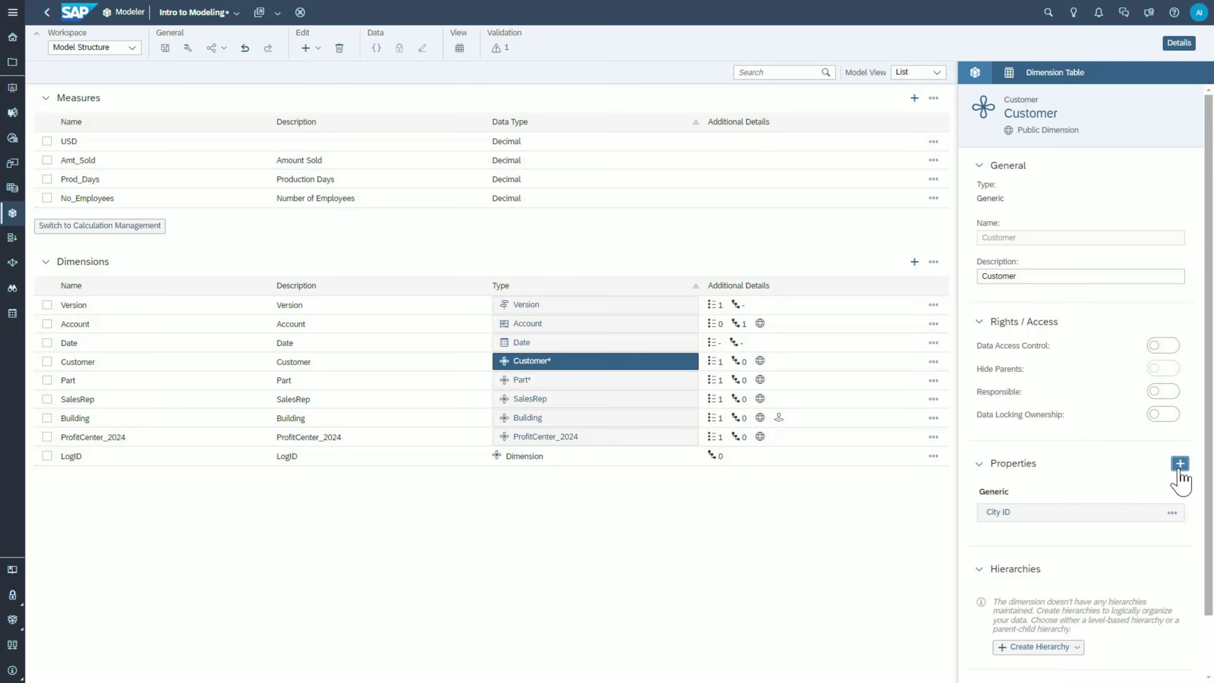
Add two more properties to the Customer dimension: CityName with description City Name, and State ID.
left_click(1179, 471)
type("CityName")
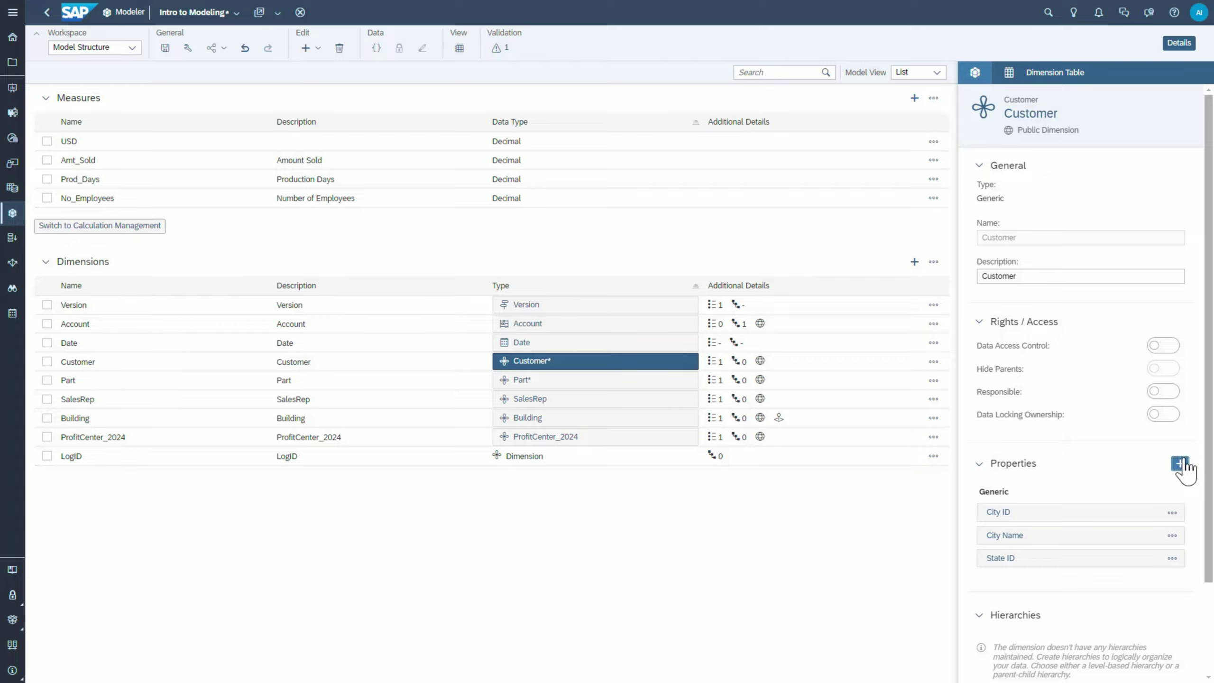
Add a property with the description State Region to the Customer dimension.
left_click(1179, 466)
type("State Region")
key("Tab")
type("State Region")
left_click(666, 432)
Add a text property with ID Country to the Customer dimension.
left_click(1179, 464)
type("Country")
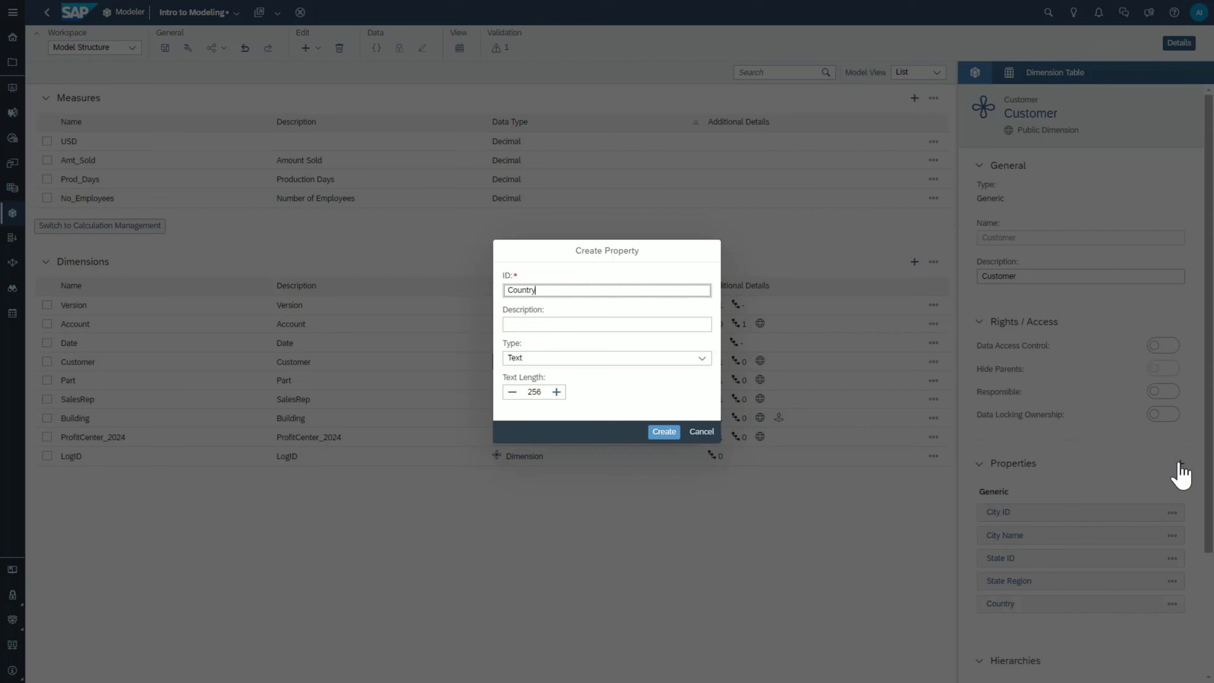
left_click(669, 431)
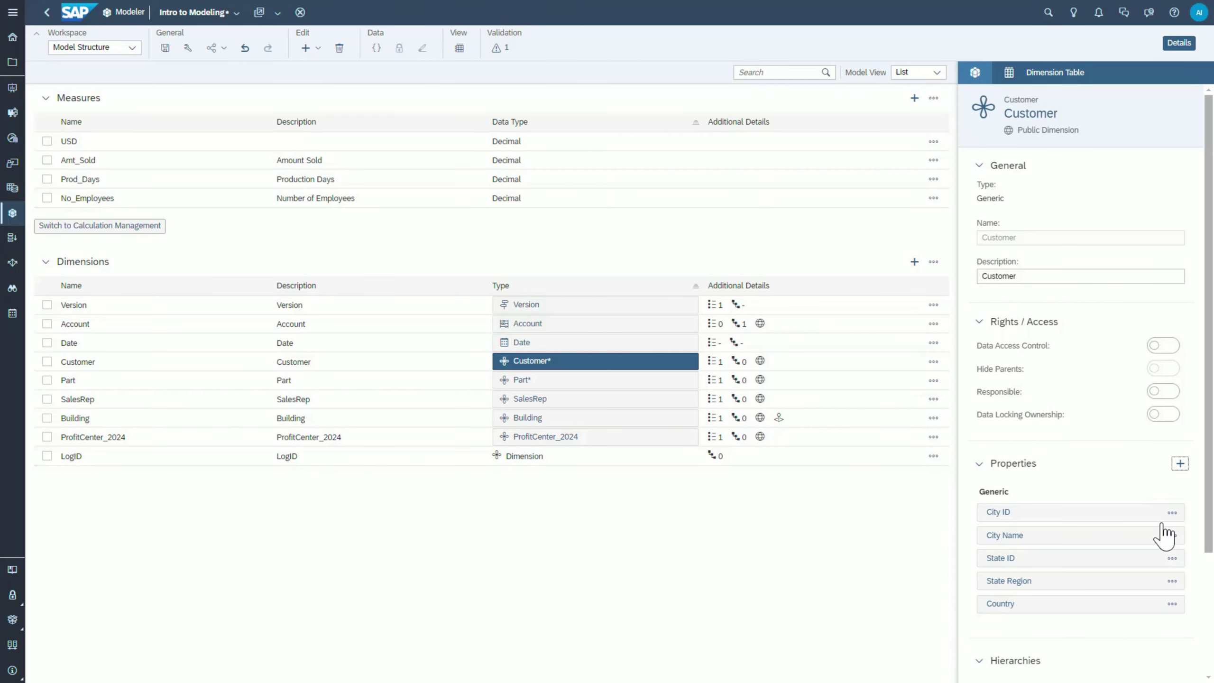
Add a property with ID Latitude and type Latitude to the Customer dimension.
left_click(1179, 464)
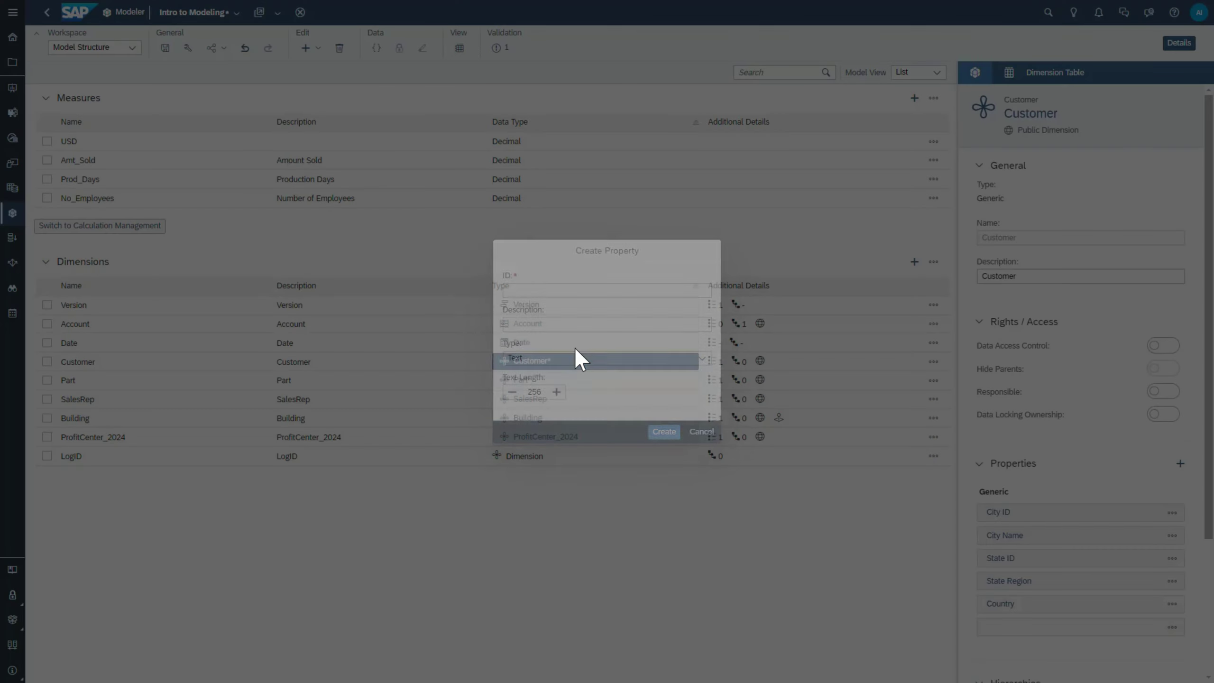
type("Latitude")
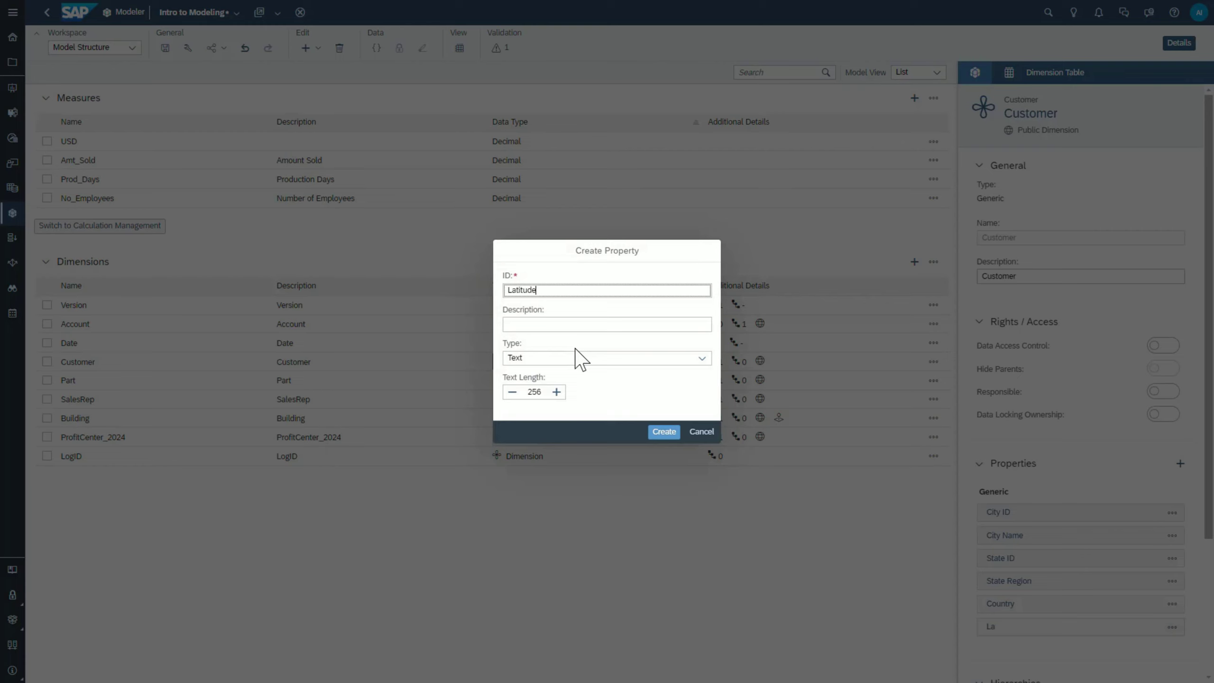
left_click(702, 358)
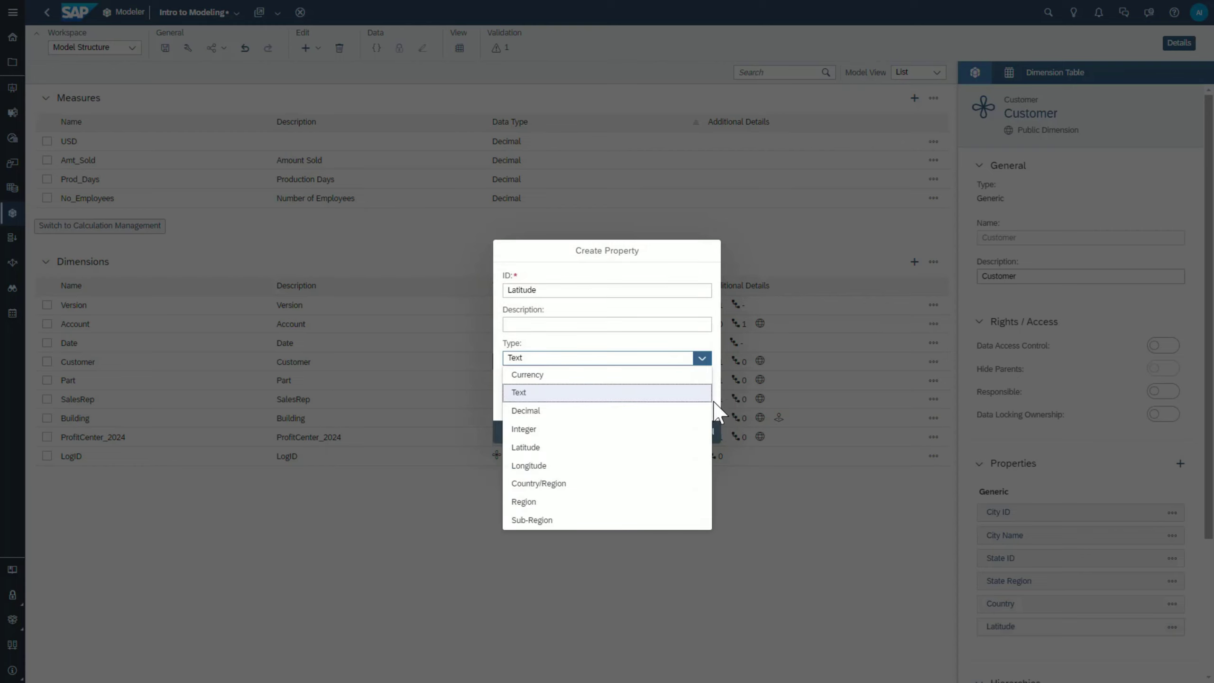
left_click(563, 450)
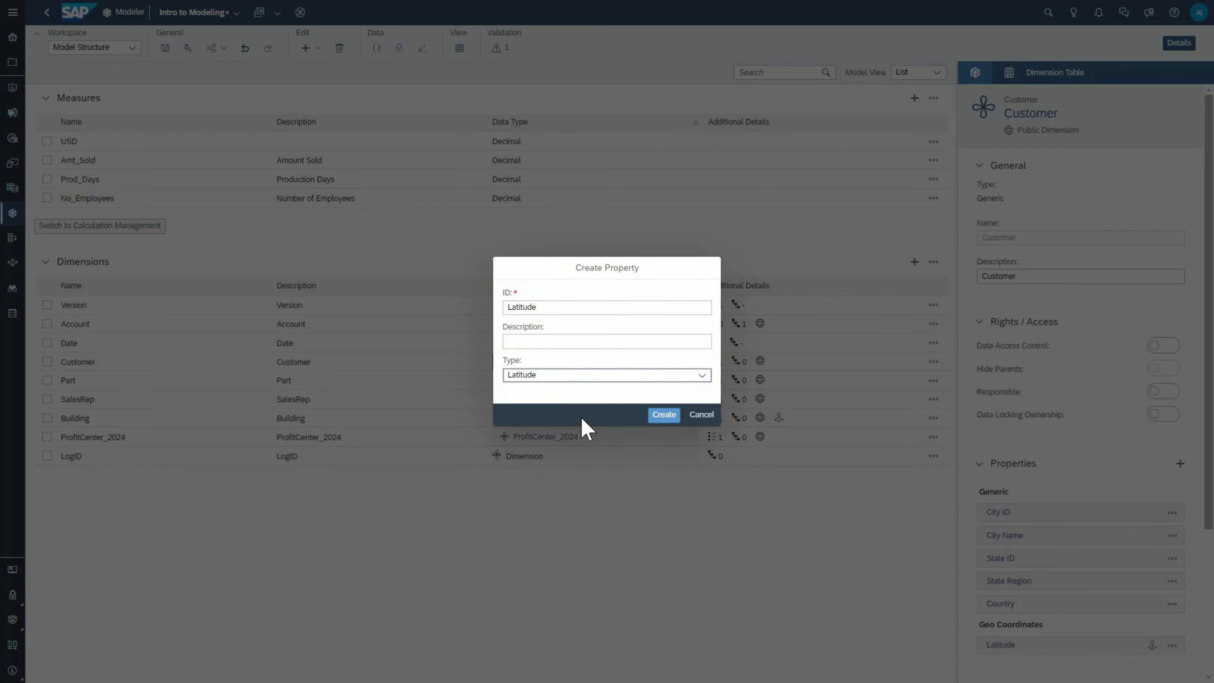
left_click(661, 420)
Add a property with ID Longitude and type Longitude to the Customer dimension, and save the model.
left_click(1180, 463)
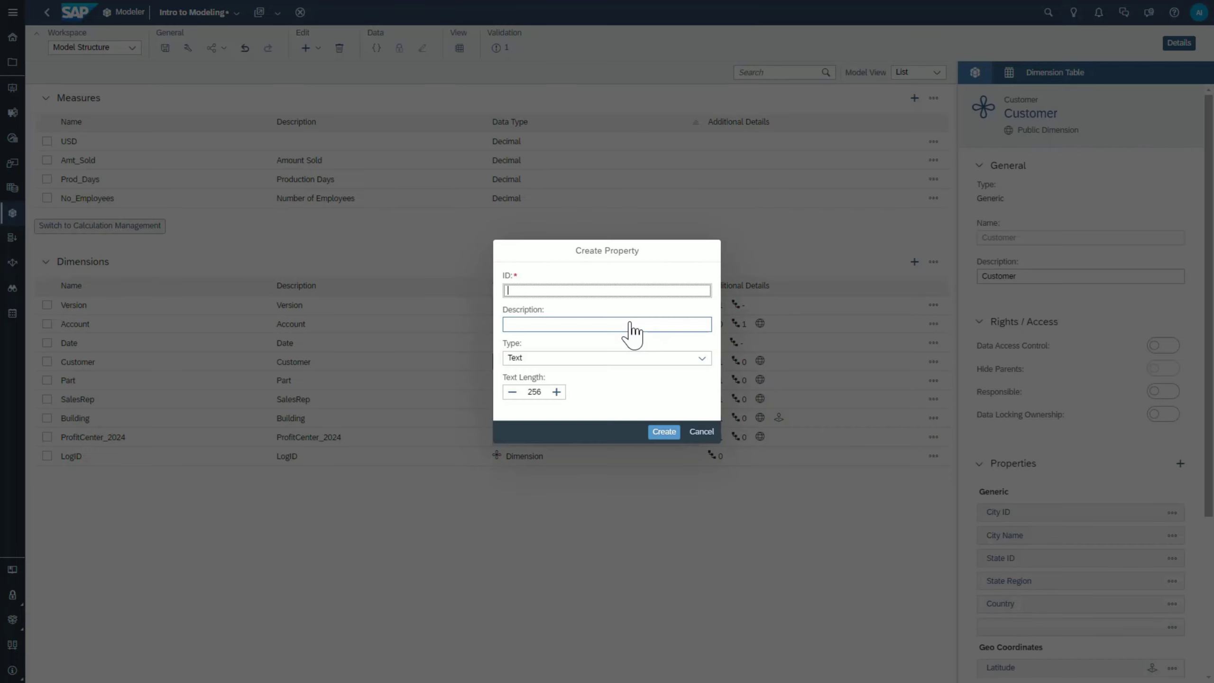
type("Longitude")
left_click(656, 360)
left_click(575, 452)
left_click(664, 415)
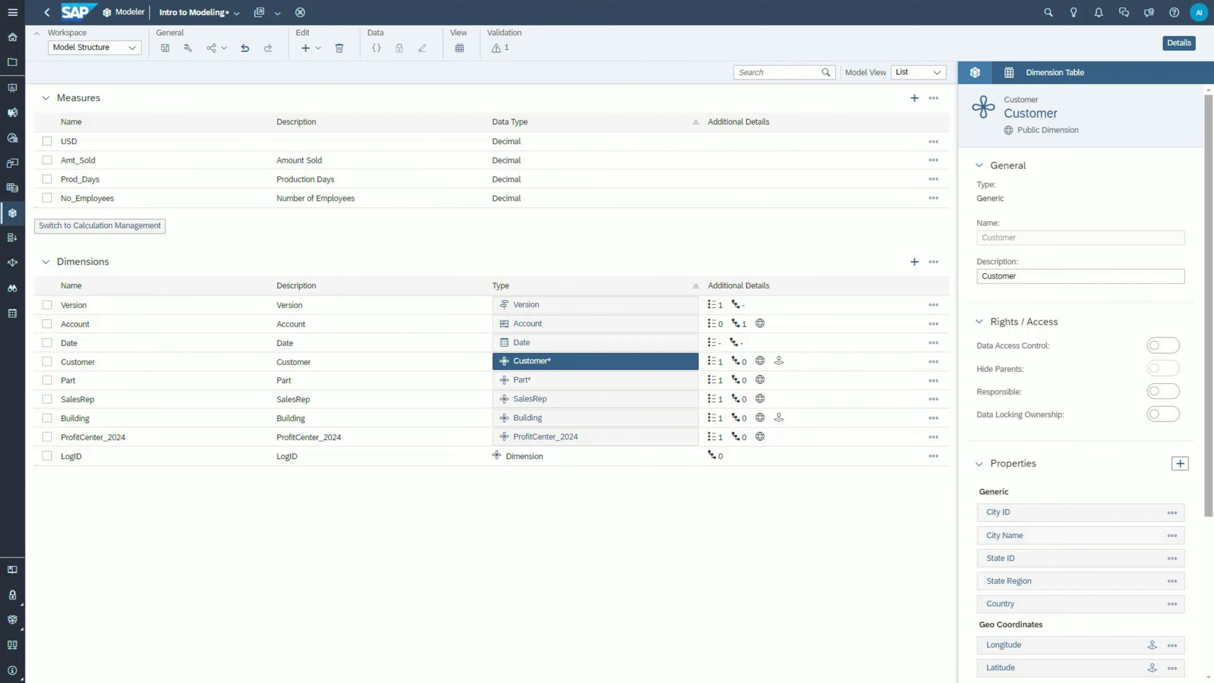
left_click(165, 48)
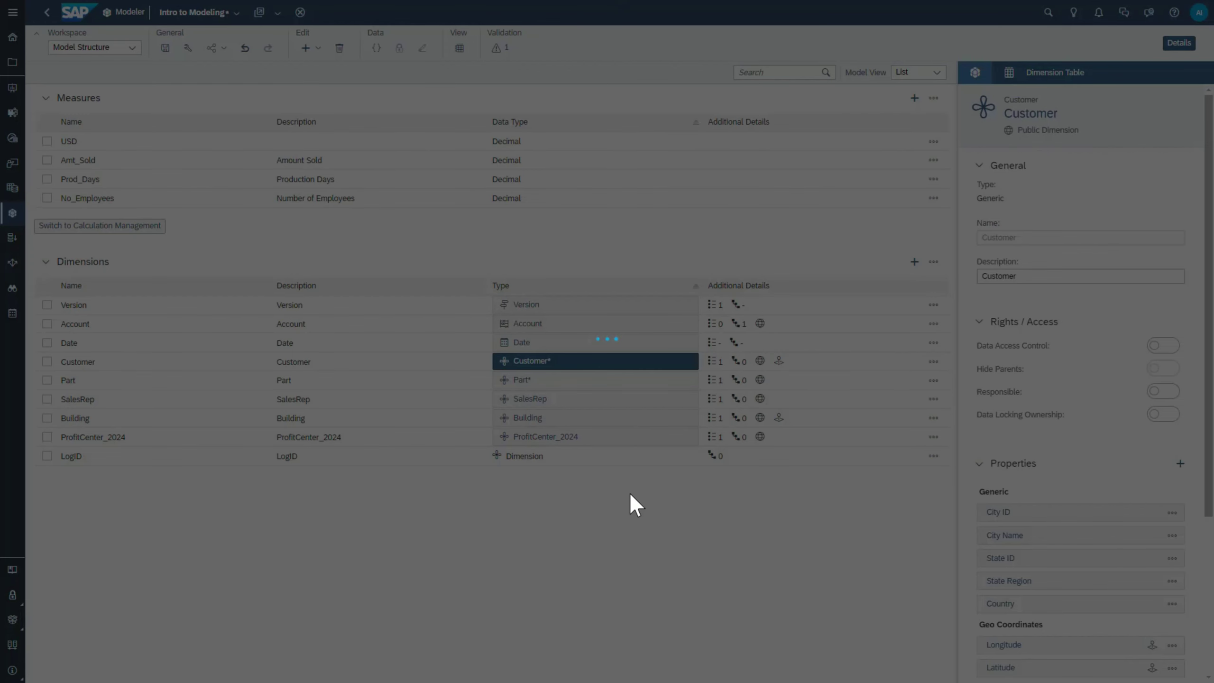